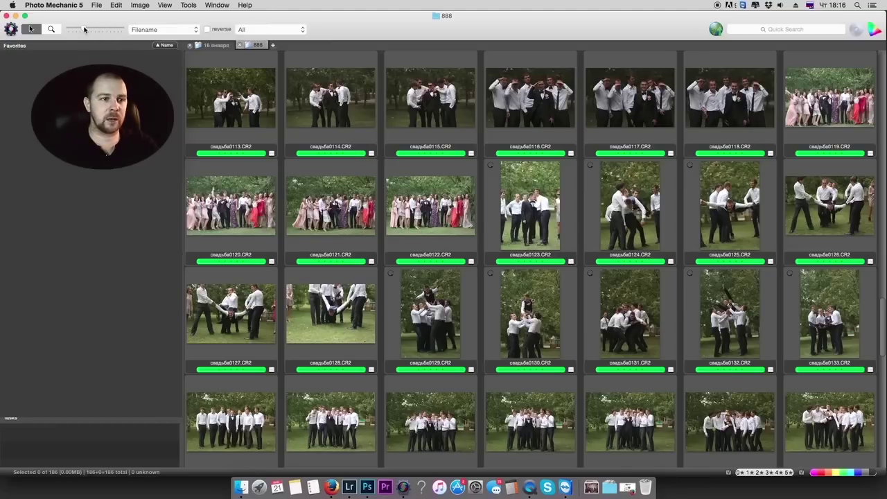
- Enlarge the contact sheet thumbnails to four per row and scroll down the grid
left_click_drag(84, 29, 105, 30)
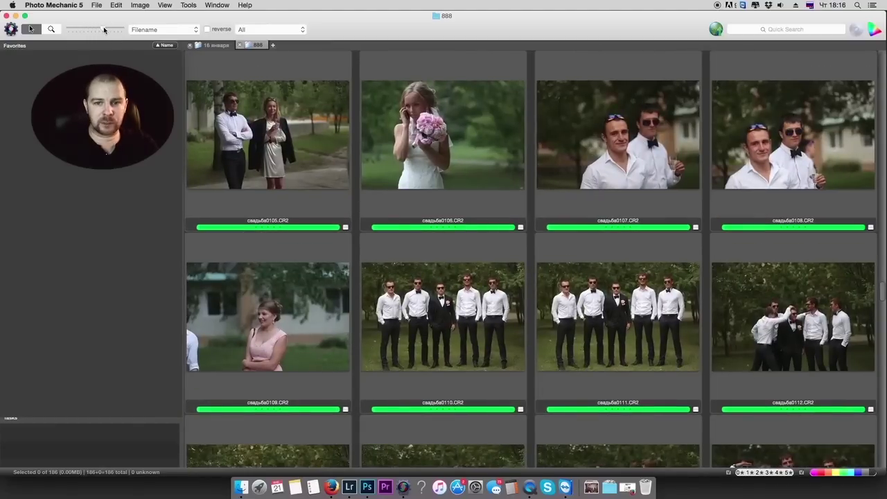
scroll(243, 123, "down", 2)
scroll(242, 123, "down", 2)
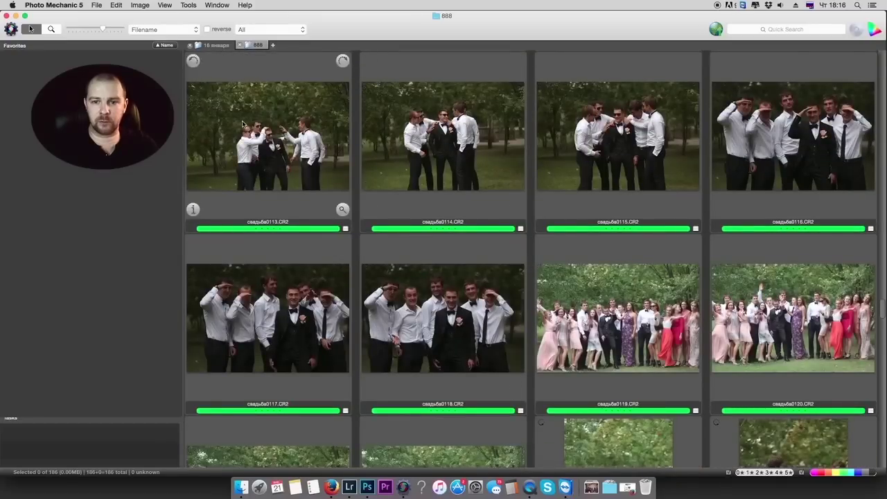
scroll(485, 277, "down", 8)
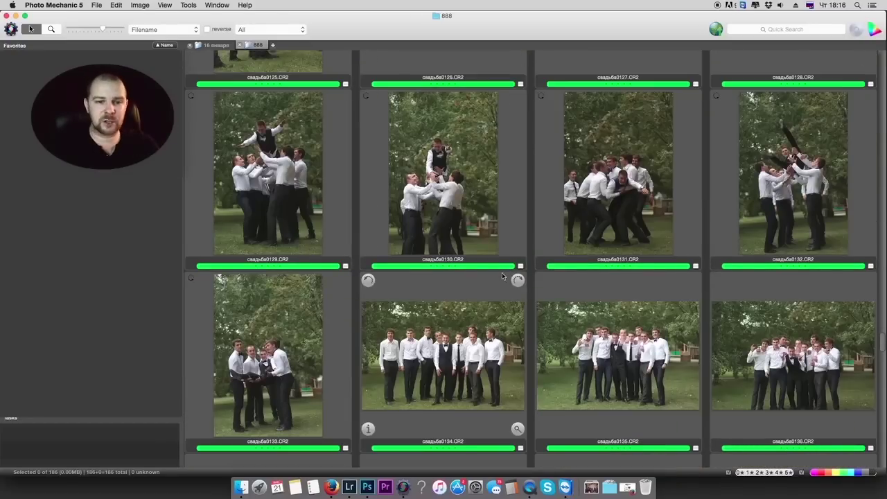
mouse_move(585, 224)
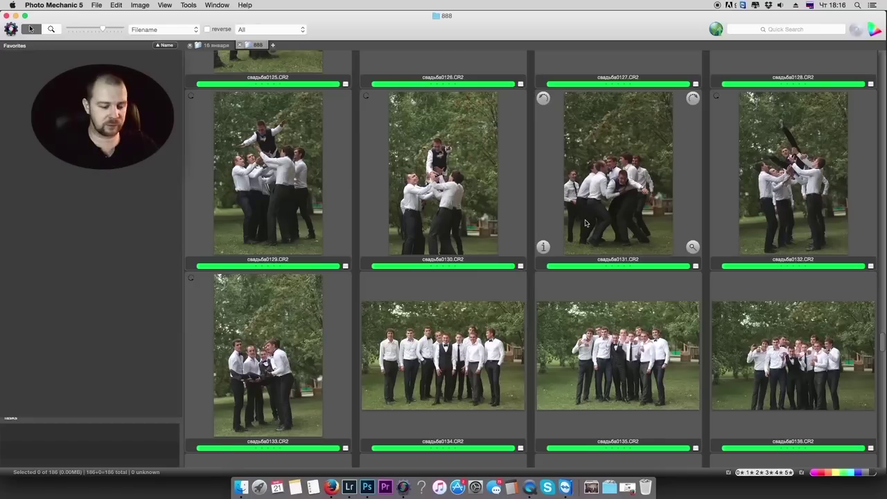
scroll(623, 223, "down", 3)
- Select photos свадьба0135, свадьба0131, свадьба0130 and свадьба0127 together
left_click(677, 224)
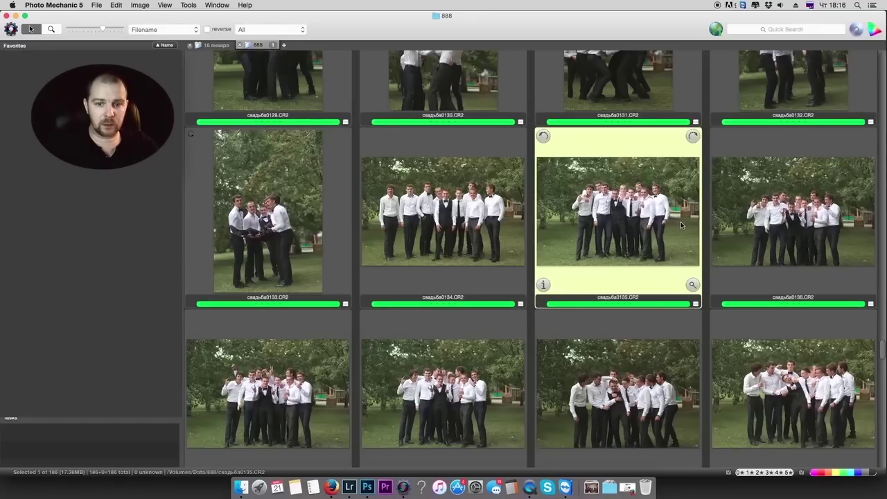
scroll(677, 227, "up", 3)
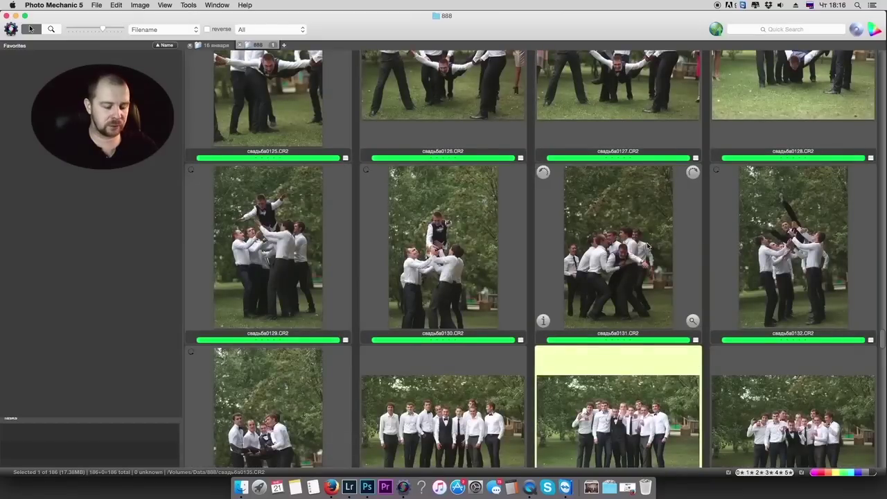
left_click(597, 247, "super")
left_click(471, 240, "super")
scroll(570, 239, "up", 1)
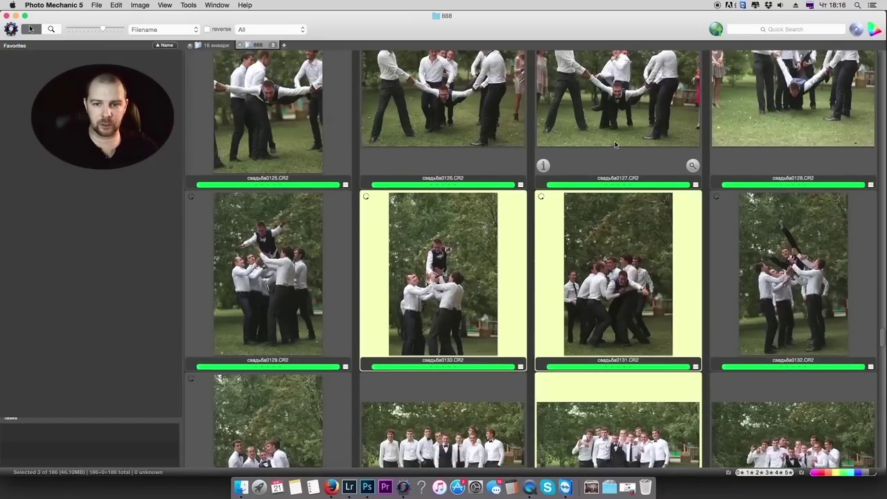
left_click(593, 162, "super")
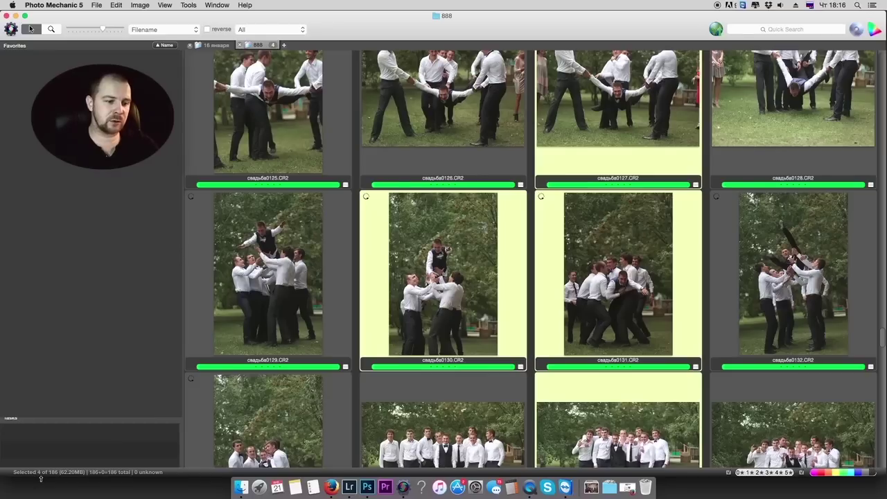
mouse_move(617, 275)
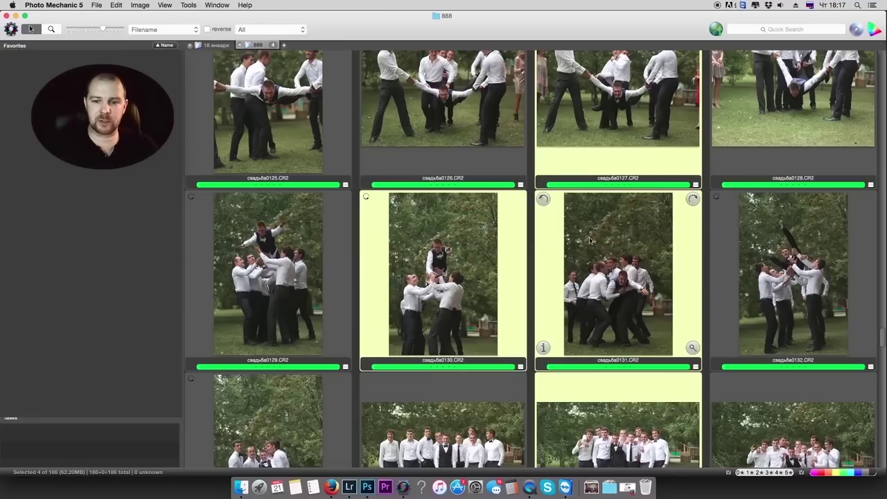
- Copy the four selected photos to a chosen destination folder with Copy selected photos
right_click(504, 238)
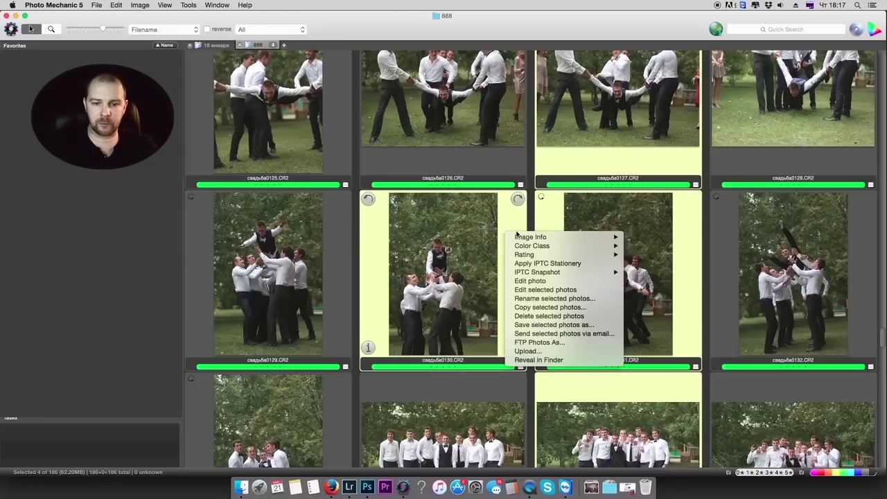
left_click(548, 307)
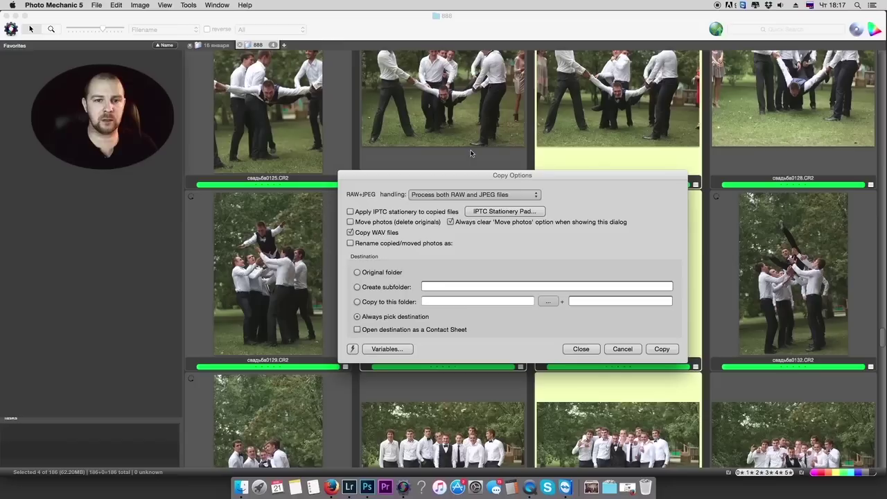
left_click(661, 349)
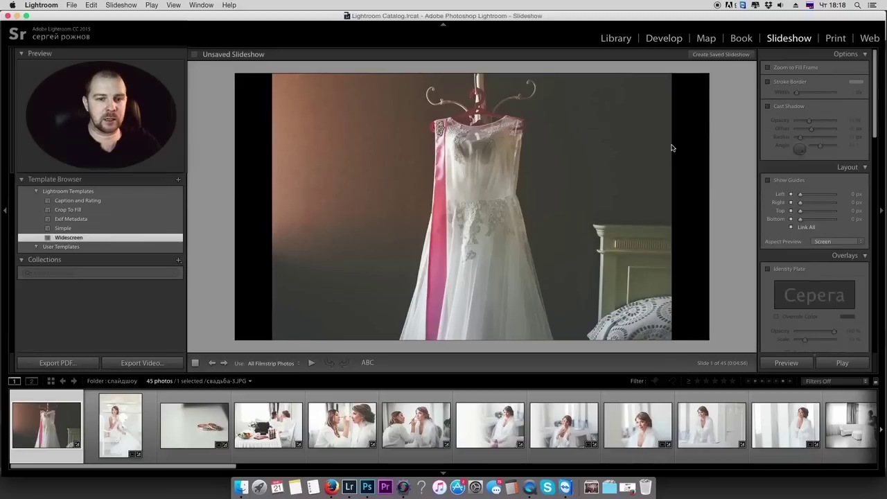
- Open свадьба-3.JPG in the Develop module and raise its Clarity from +4 to +6
left_click(655, 42)
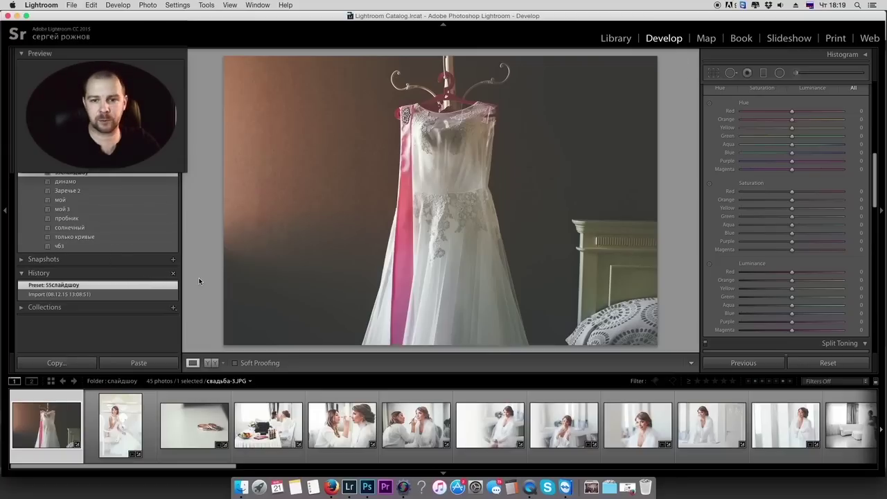
scroll(752, 233, "up", 2)
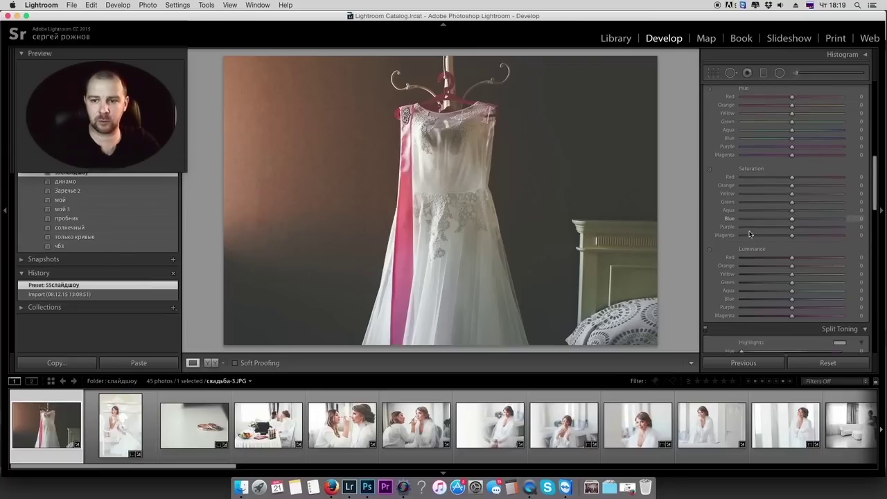
scroll(752, 234, "up", 3)
scroll(752, 233, "up", 5)
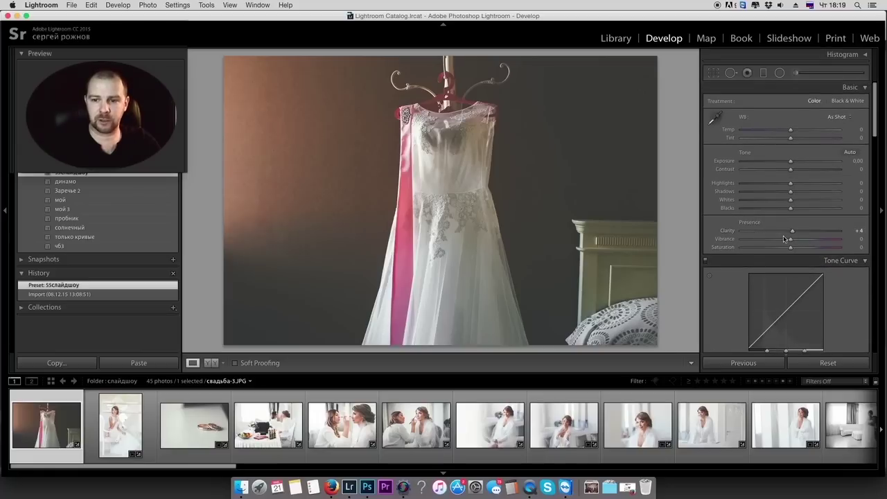
left_click_drag(792, 231, 793, 233)
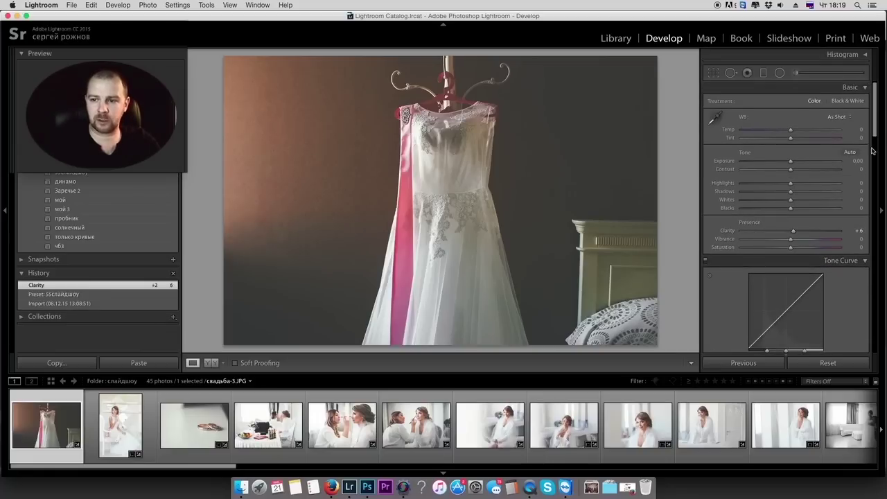
left_click_drag(877, 125, 877, 258)
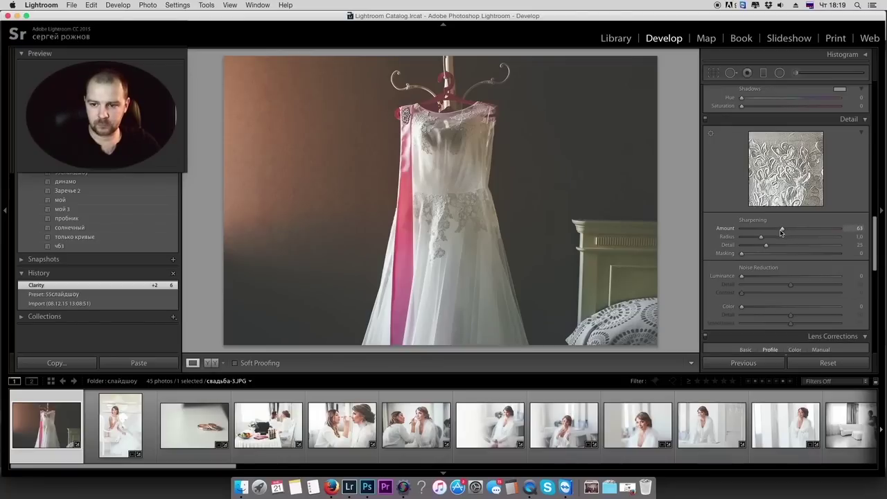
- Set the dress photo's Sharpening Amount to 61 and return to the Slideshow module
left_click_drag(784, 231, 780, 232)
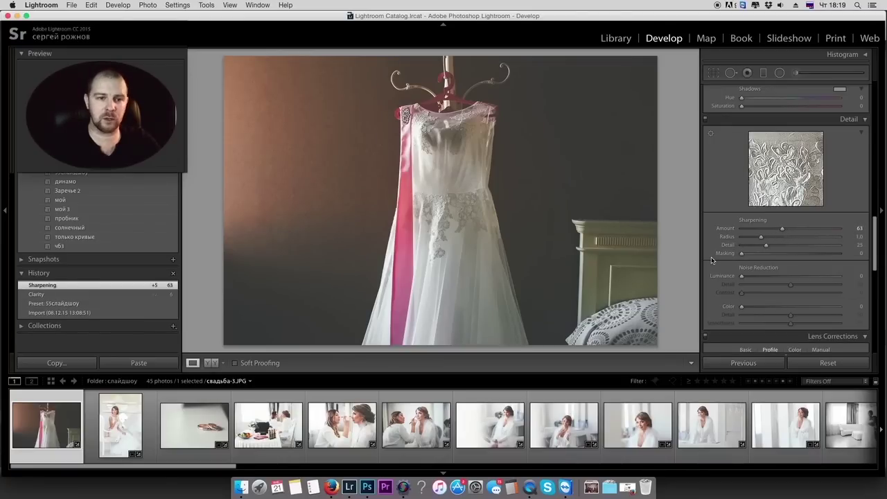
scroll(781, 252, "up", 1)
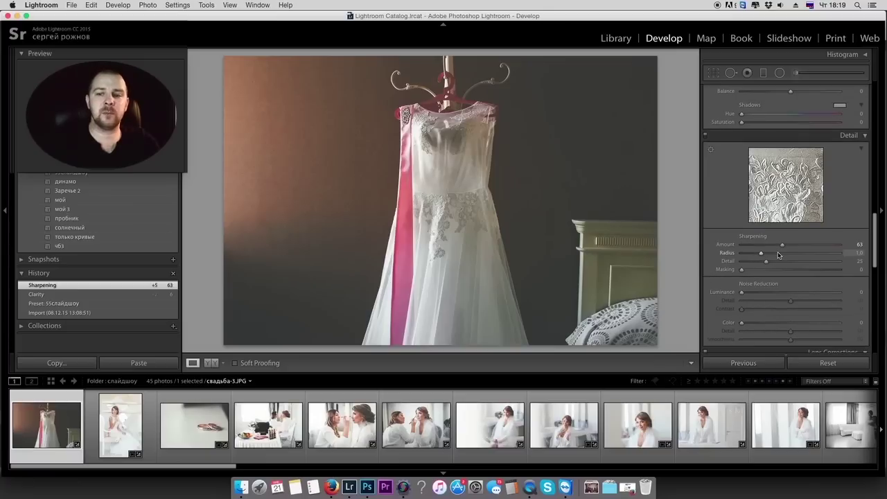
left_click_drag(875, 238, 874, 235)
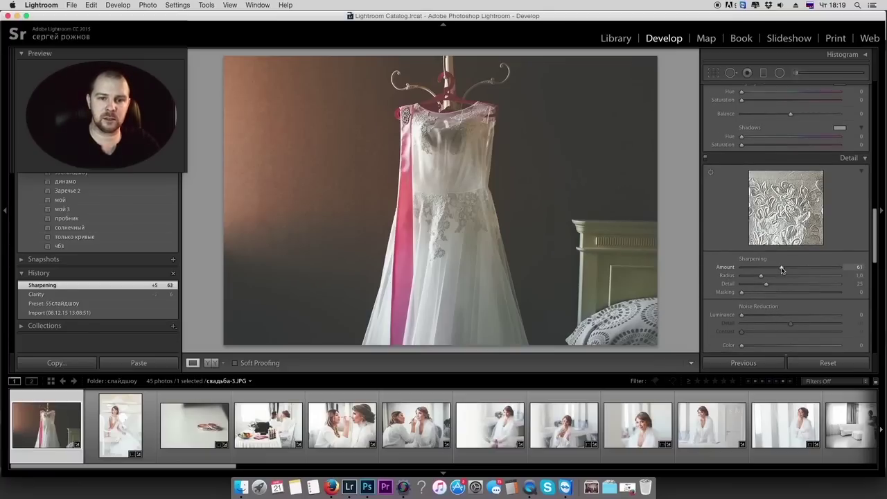
left_click_drag(781, 268, 781, 269)
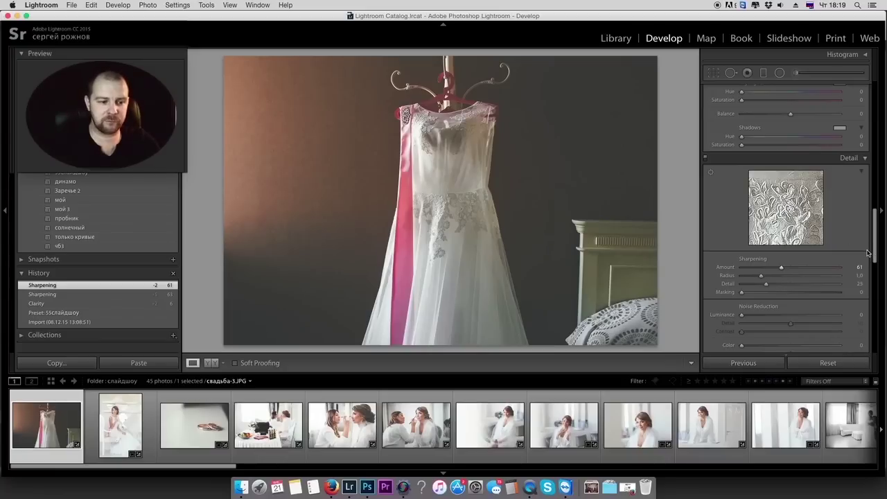
left_click_drag(876, 255, 875, 251)
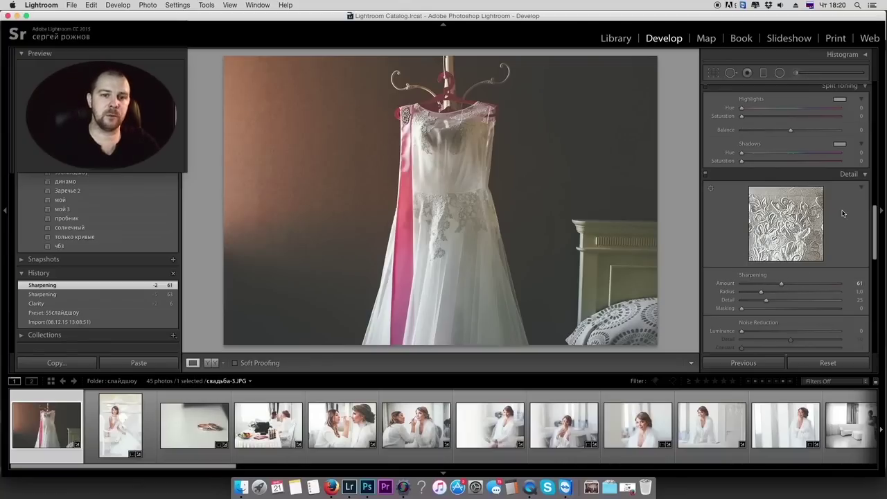
left_click(790, 42)
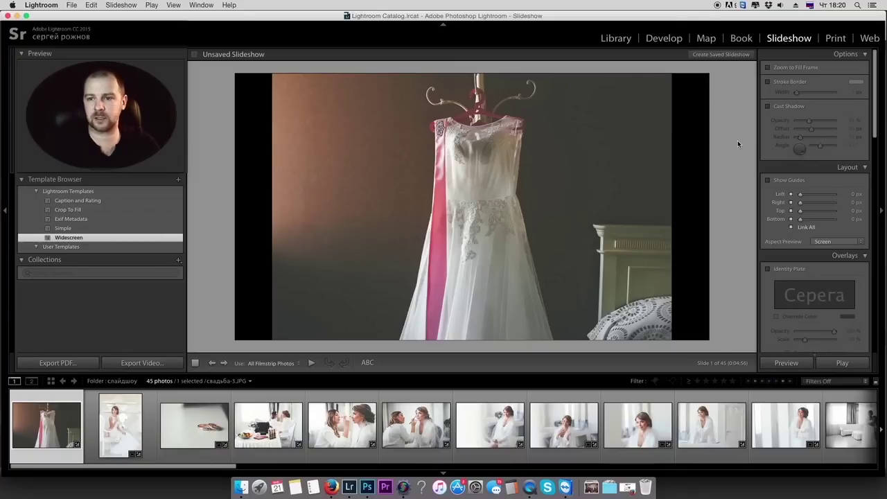
- Preview the Widescreen, Caption and Rating, Simple and Crop To Fill slideshow templates
left_click(70, 191)
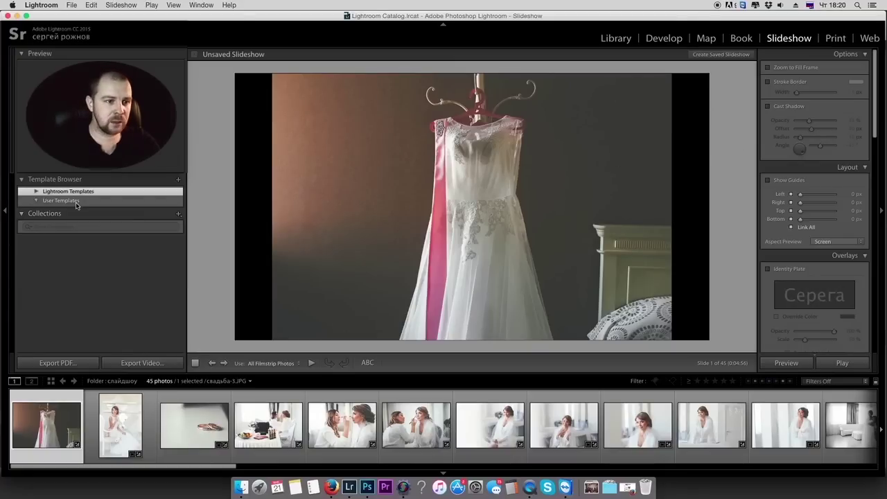
left_click(36, 192)
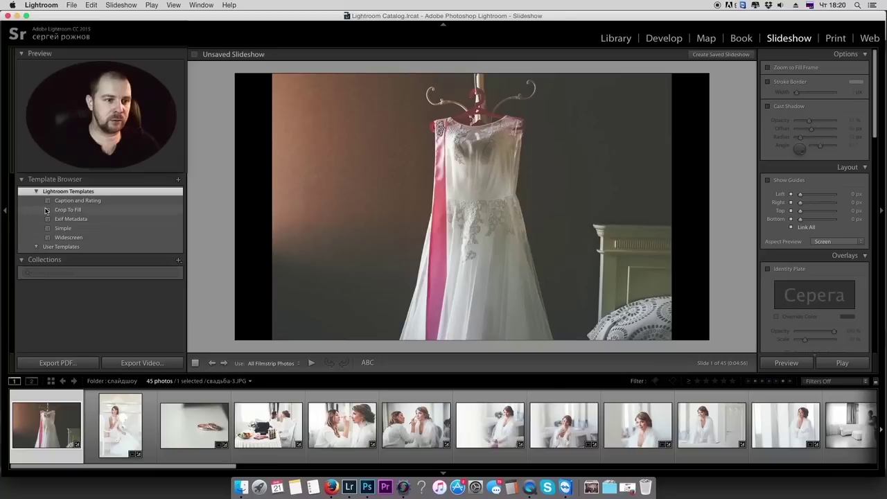
left_click(64, 238)
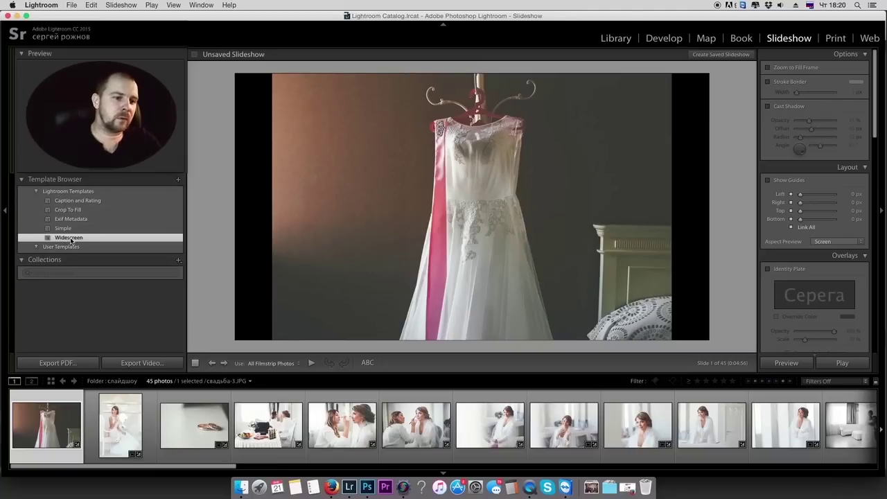
left_click(70, 219)
left_click(78, 201)
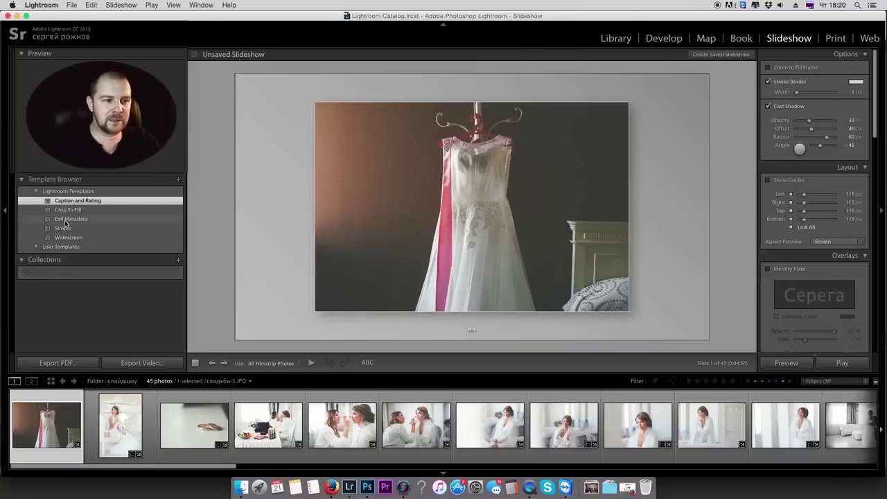
left_click(63, 229)
left_click(67, 237)
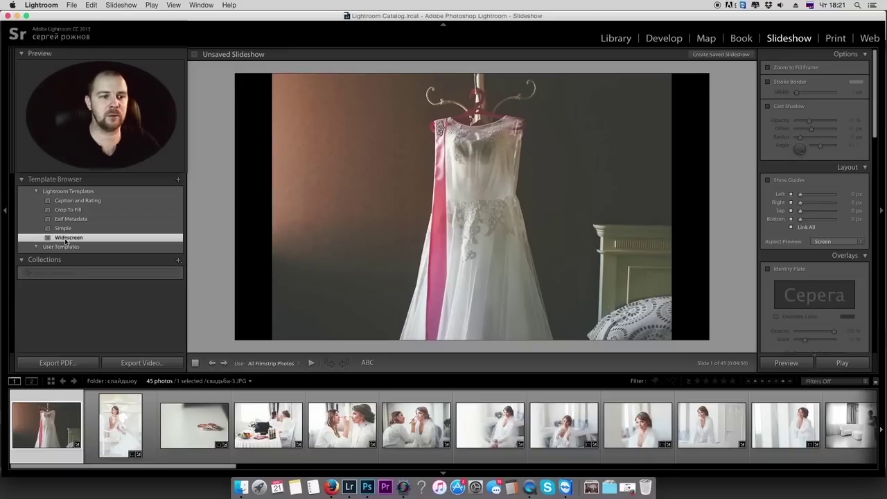
left_click(72, 212)
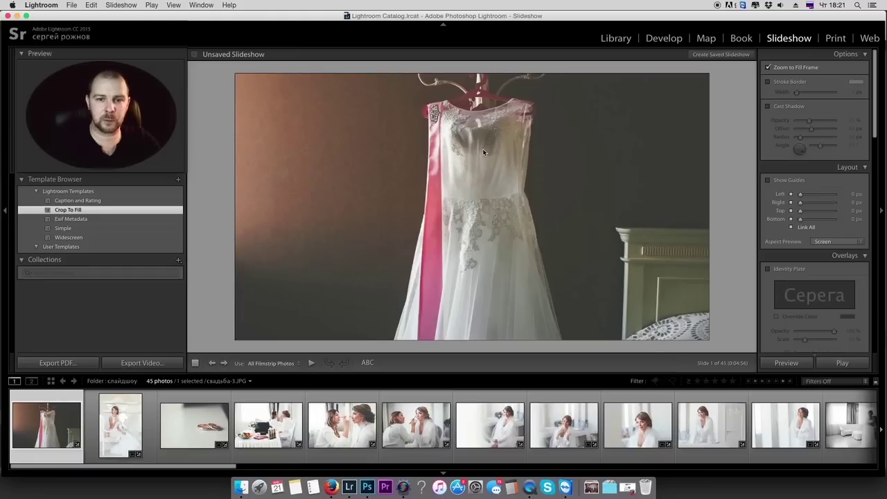
- Reframe the dress and bride photos within their slide crops, then apply Widescreen
left_click_drag(483, 152, 487, 233)
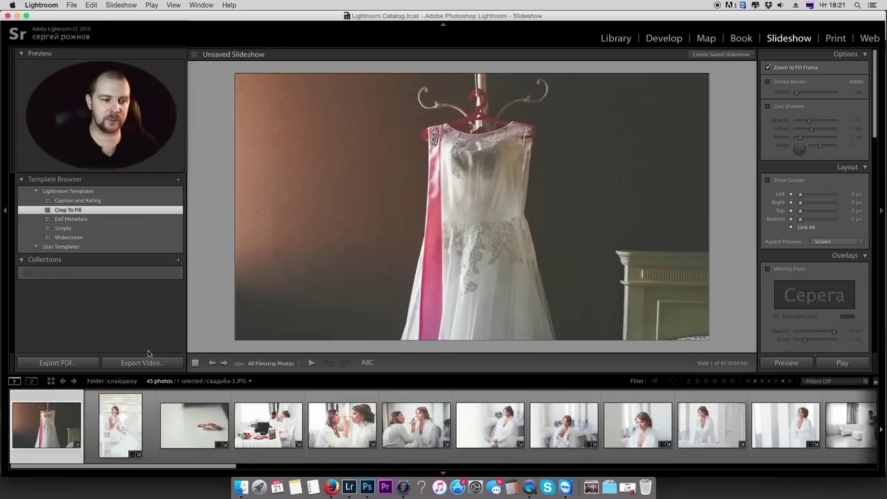
key("Right")
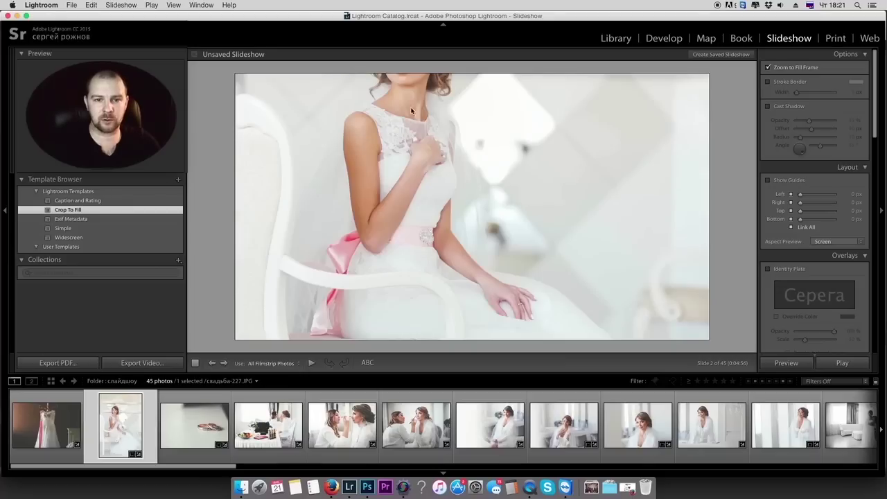
left_click_drag(411, 111, 423, 196)
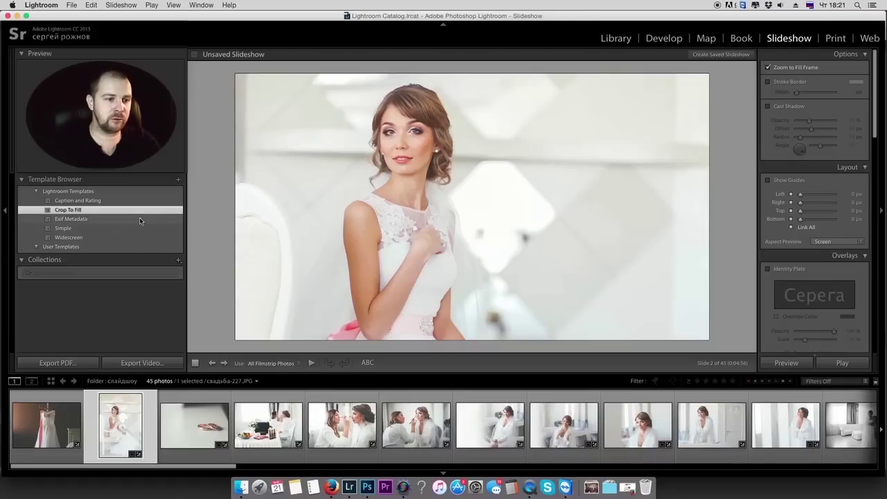
left_click(70, 238)
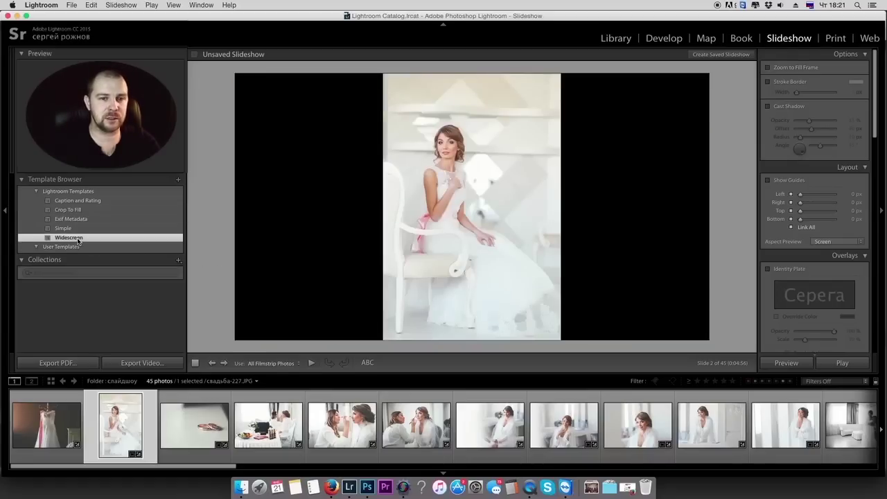
left_click(767, 67)
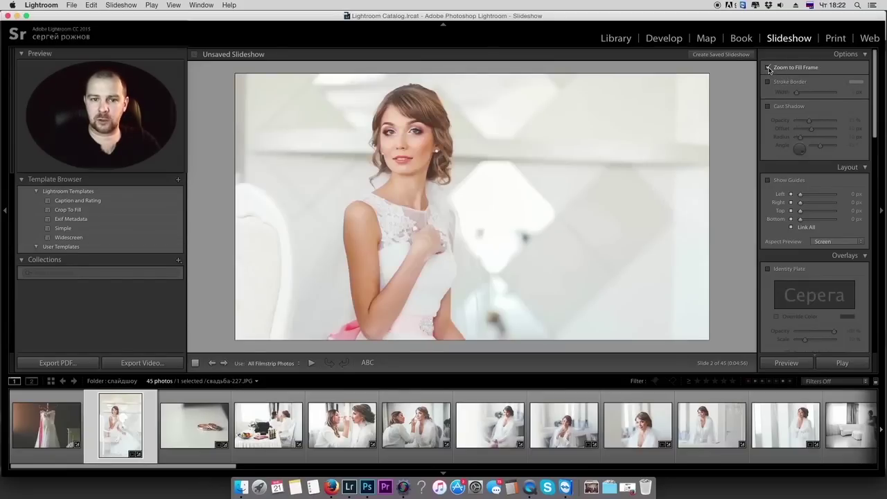
left_click(767, 68)
left_click(768, 82)
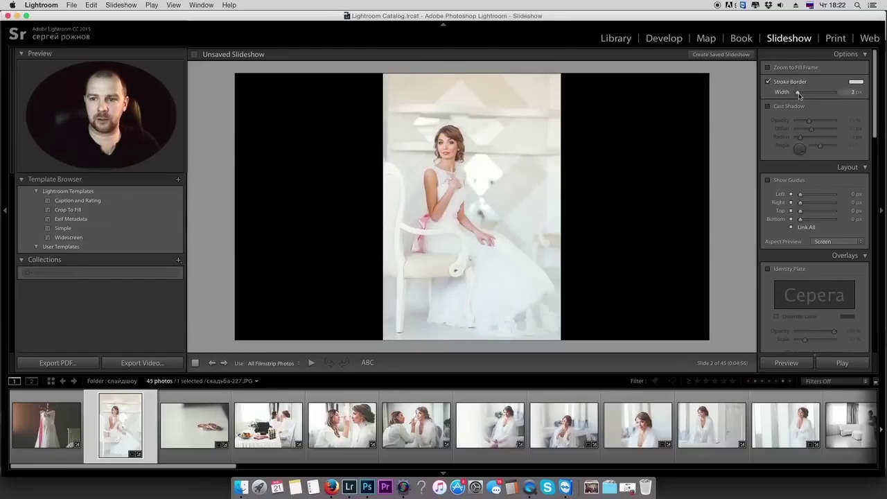
left_click_drag(796, 92, 796, 92)
left_click(768, 81)
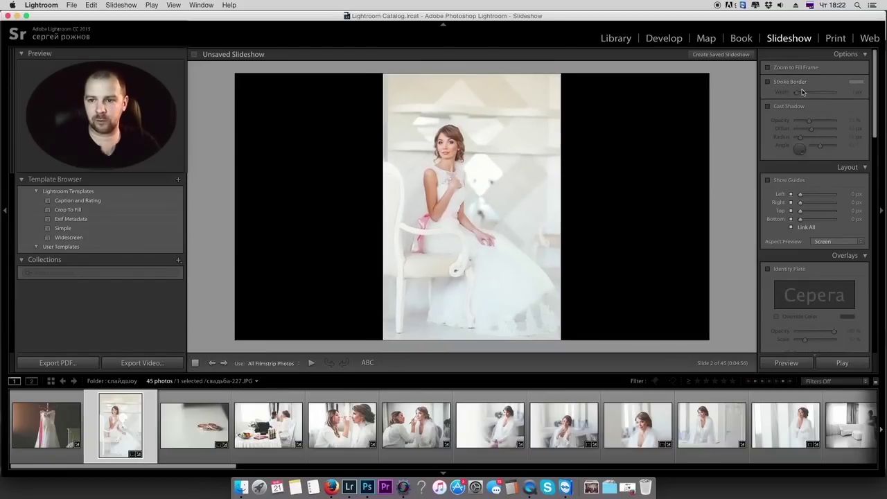
left_click(768, 107)
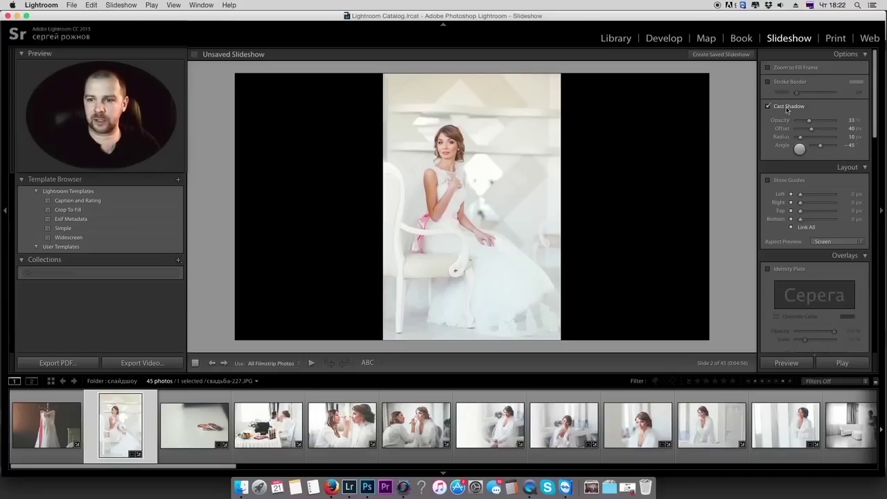
left_click(769, 107)
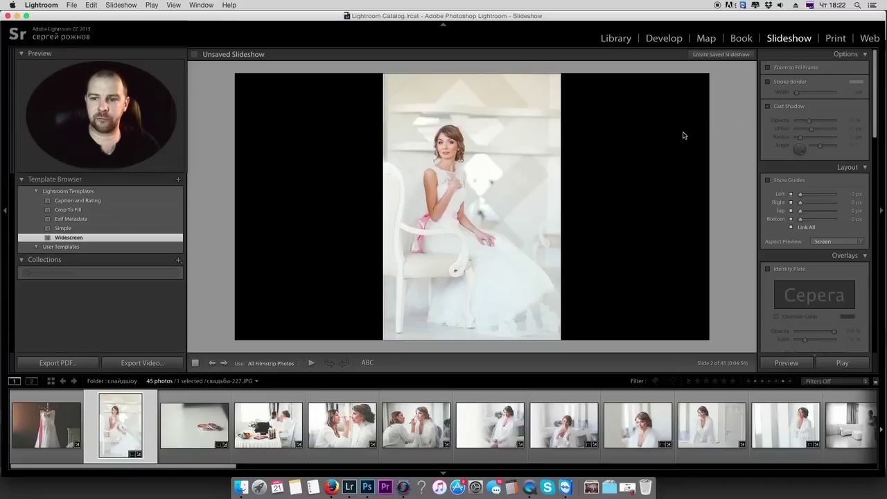
- Show layout guides, set all four linked margins to 74 px, and return to slide 1
left_click(768, 178)
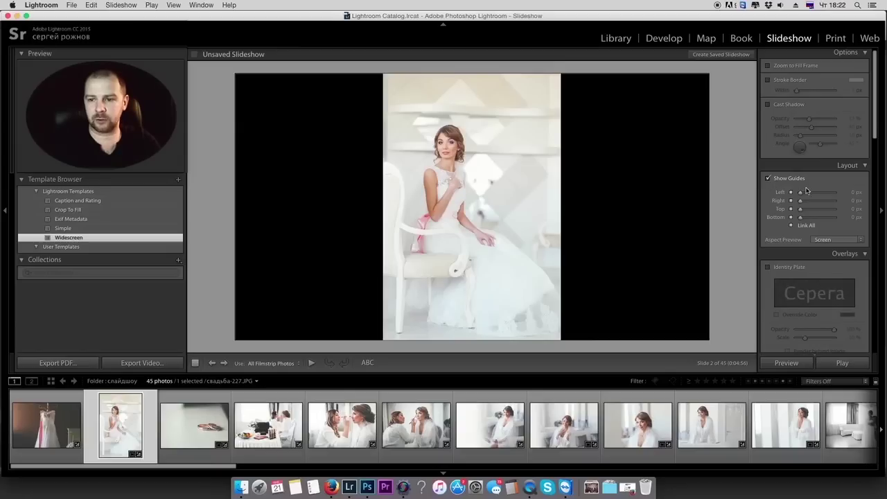
left_click_drag(800, 191, 802, 198)
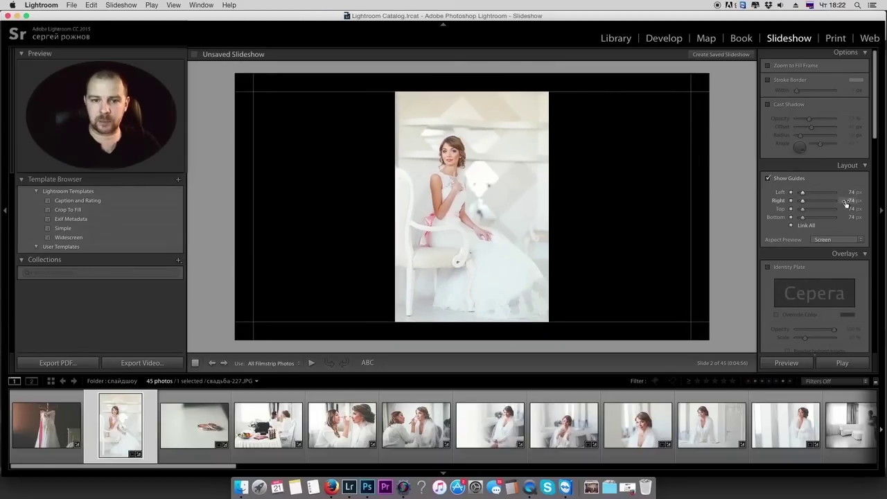
key("Left")
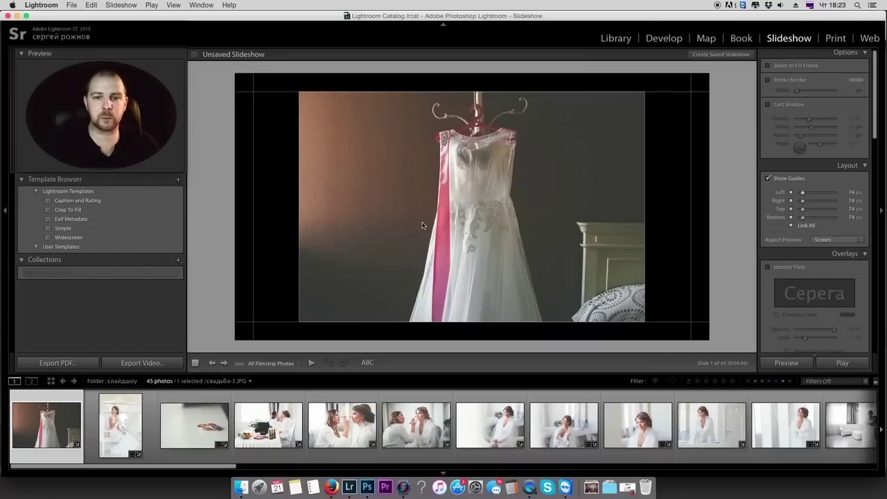
- Try the Identity Plate and remove it again, then turn off Text Overlays
scroll(811, 208, "down", 5)
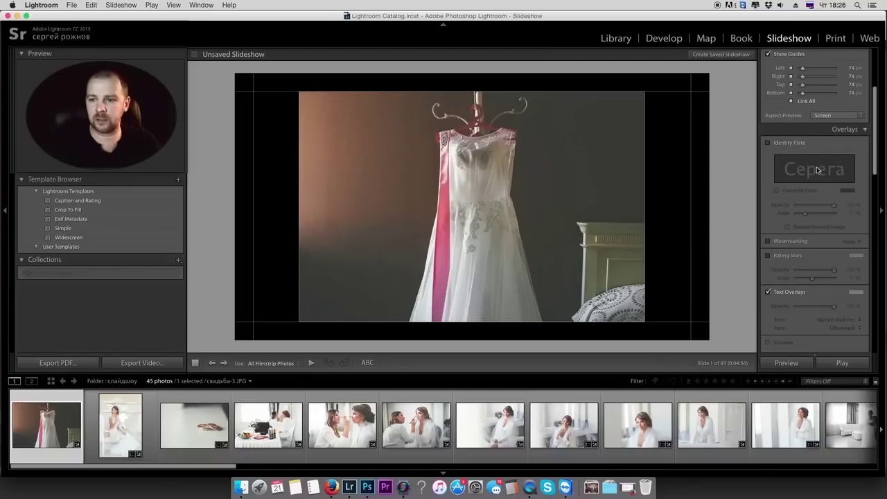
left_click(767, 143)
left_click(767, 143)
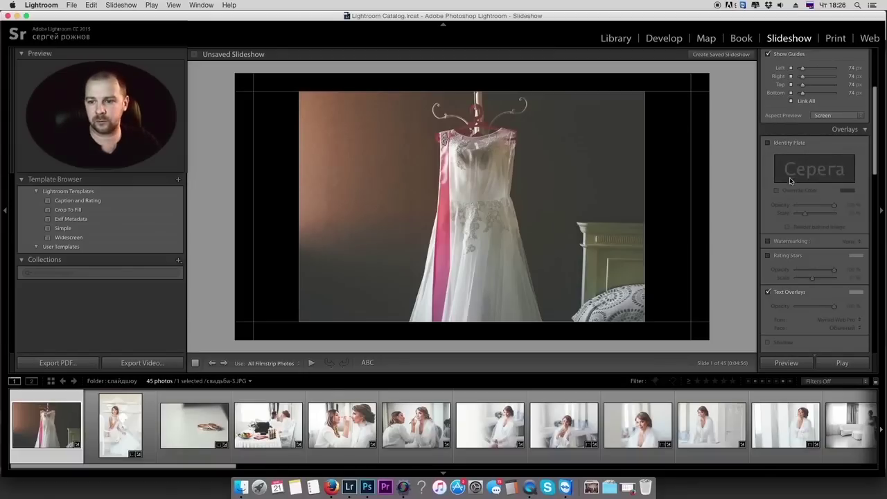
scroll(793, 185, "down", 1)
scroll(784, 228, "down", 3)
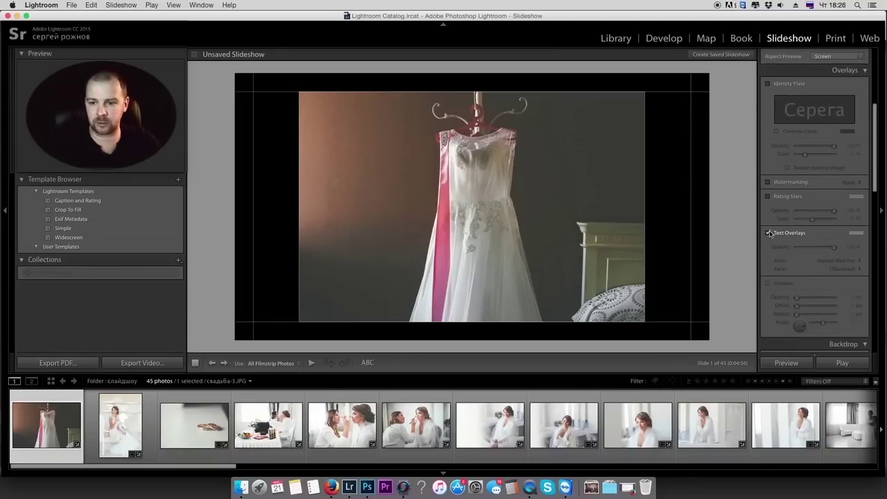
left_click(767, 234)
- Try a backdrop Color Wash and switch it back off
scroll(786, 132, "up", 3)
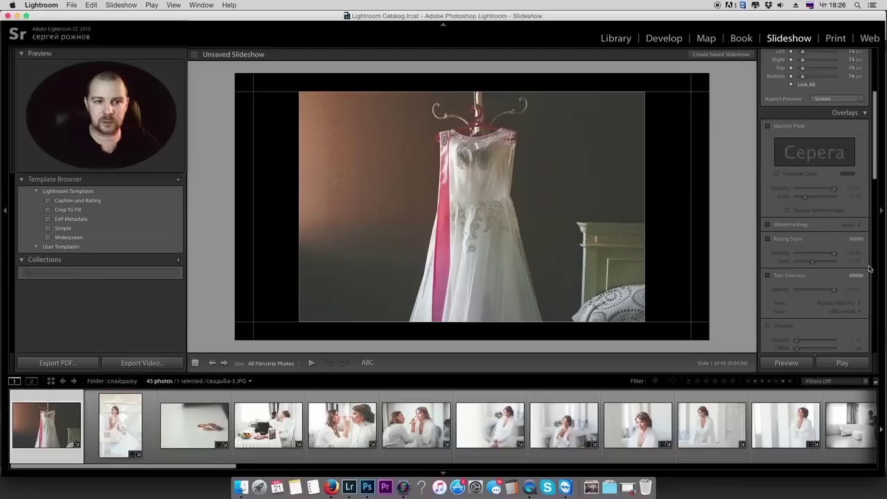
scroll(850, 232, "down", 3)
scroll(849, 232, "down", 3)
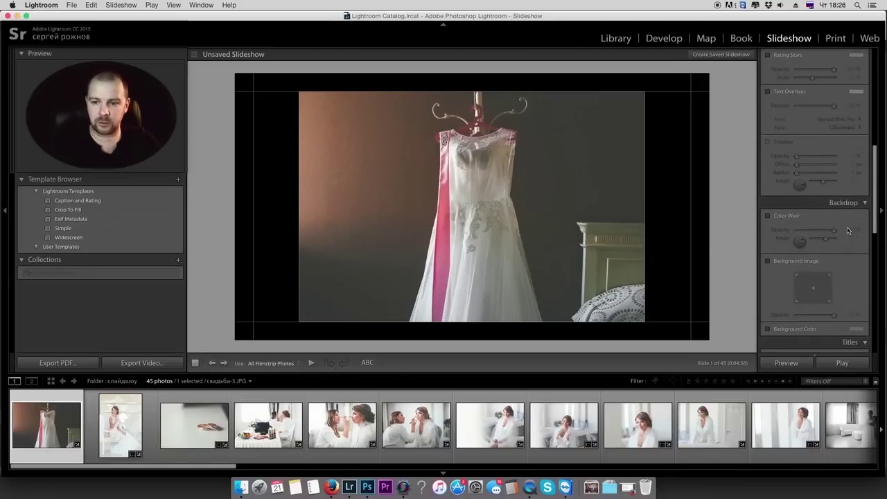
left_click(767, 218)
left_click(767, 315)
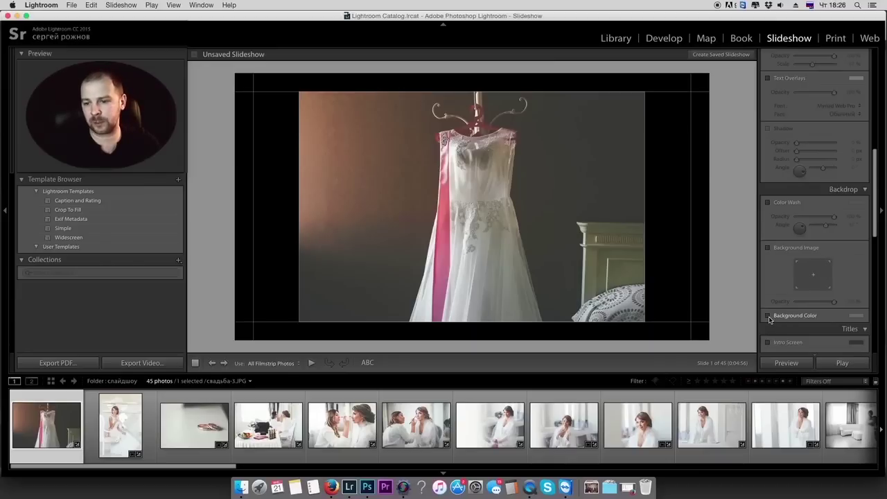
- Enable the backdrop Background Color and set it to pure black at 0% brightness
left_click(767, 315)
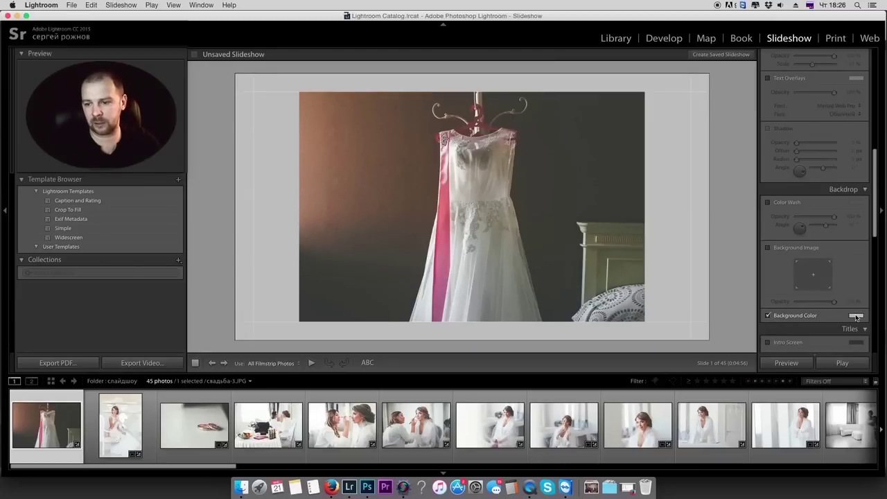
left_click(855, 316)
left_click(756, 303)
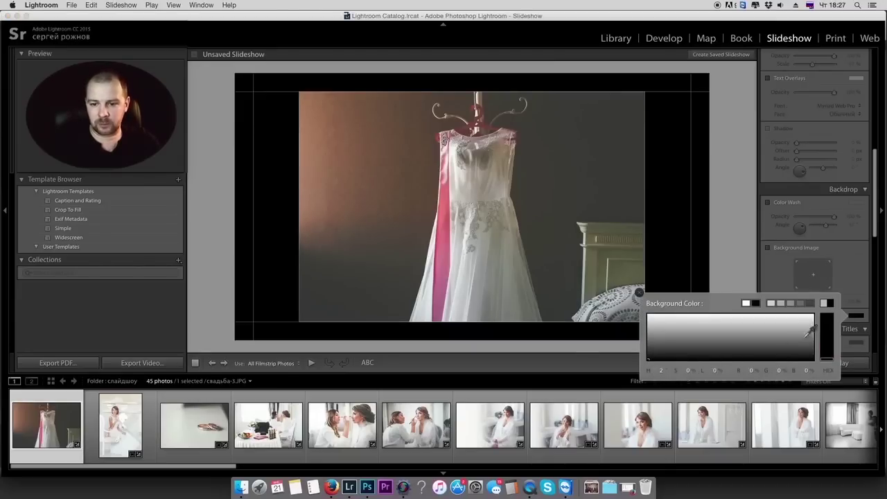
left_click(850, 268)
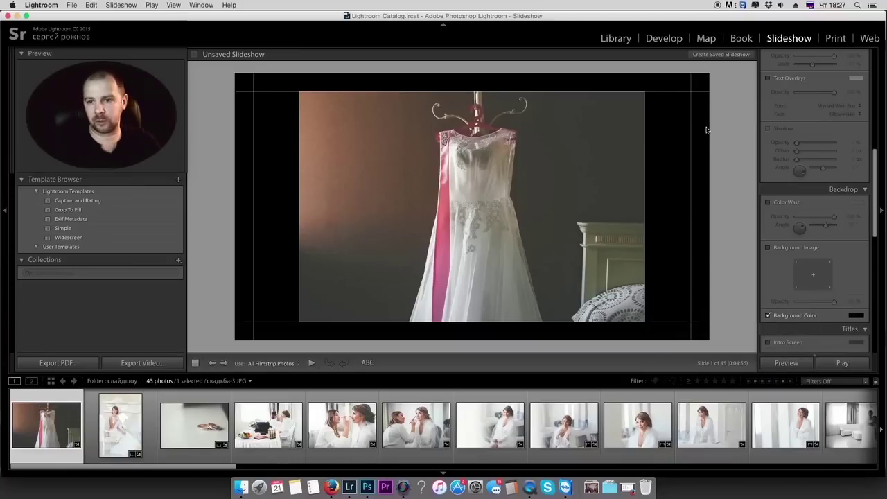
left_click(856, 316)
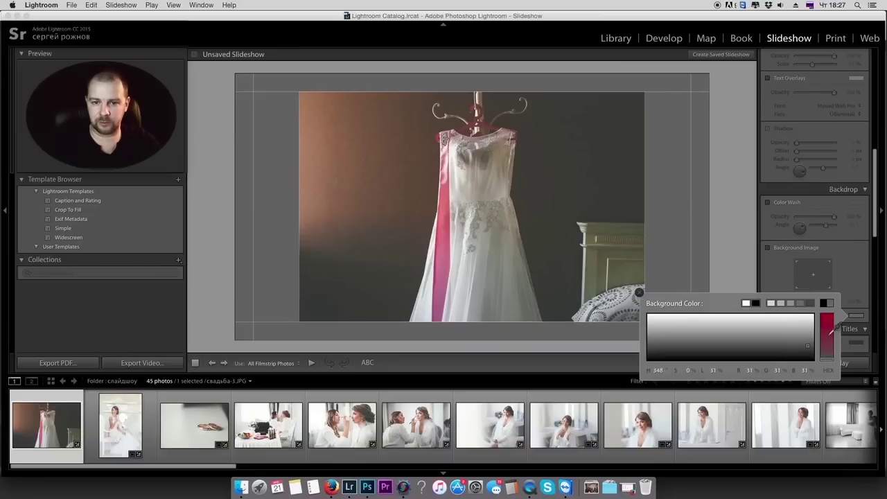
left_click(809, 352)
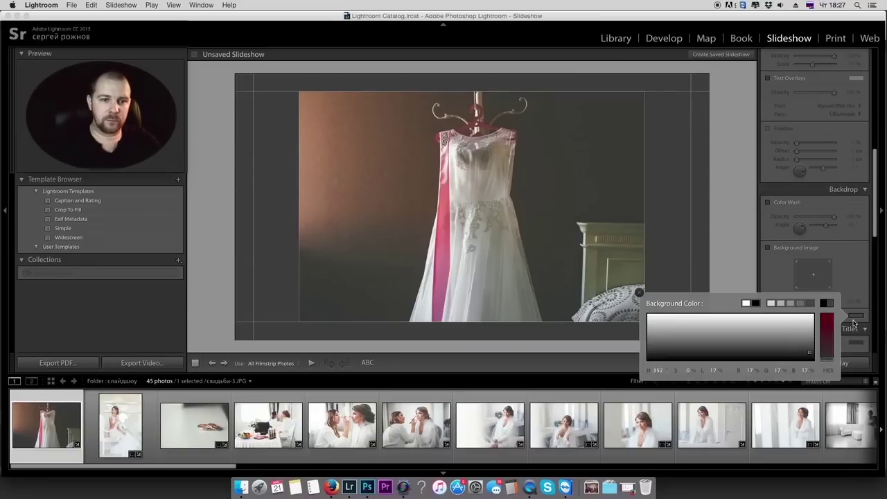
left_click_drag(814, 350, 884, 383)
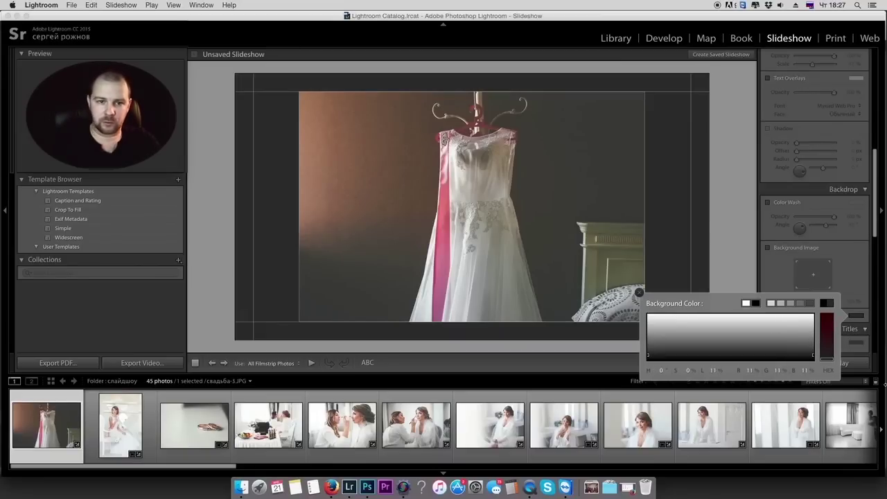
left_click_drag(816, 354, 814, 370)
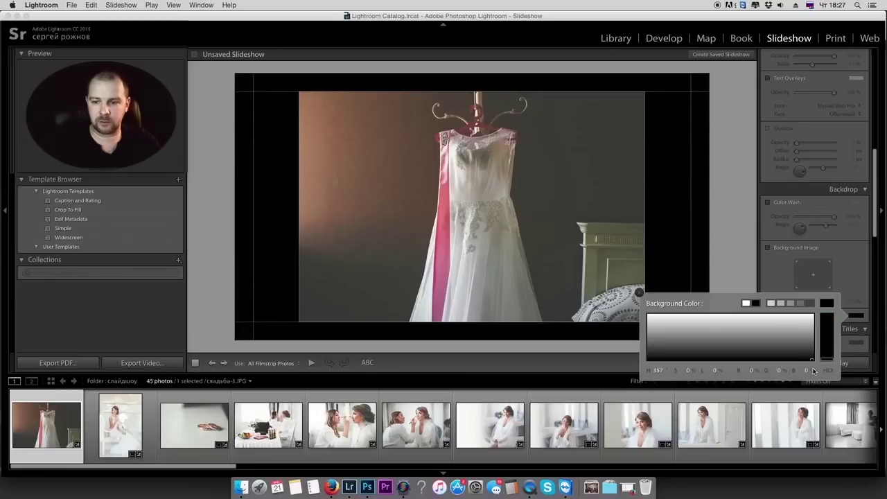
left_click(638, 293)
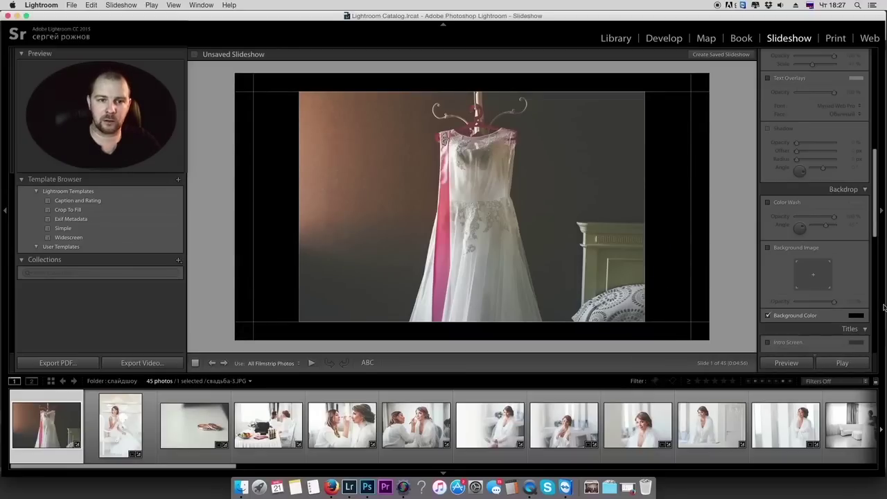
scroll(850, 249, "down", 5)
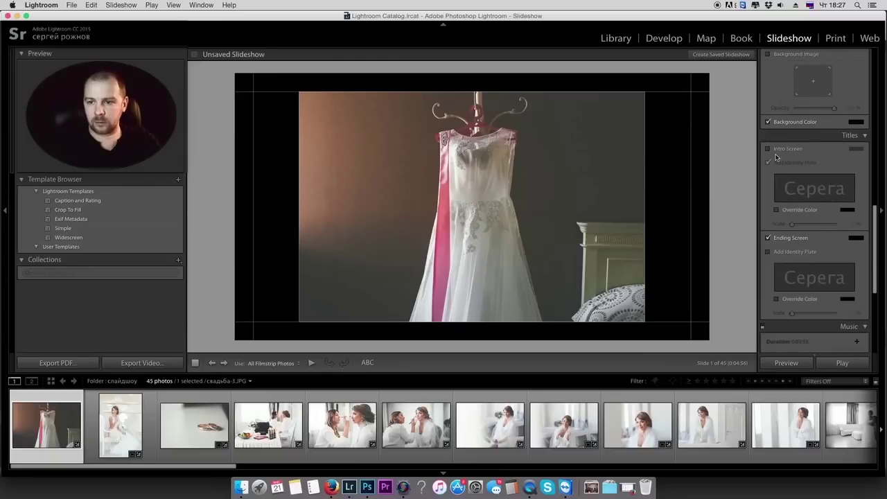
- Scroll the right panel past Titles down to the Music and Playback sections
scroll(851, 162, "down", 2)
scroll(851, 163, "down", 2)
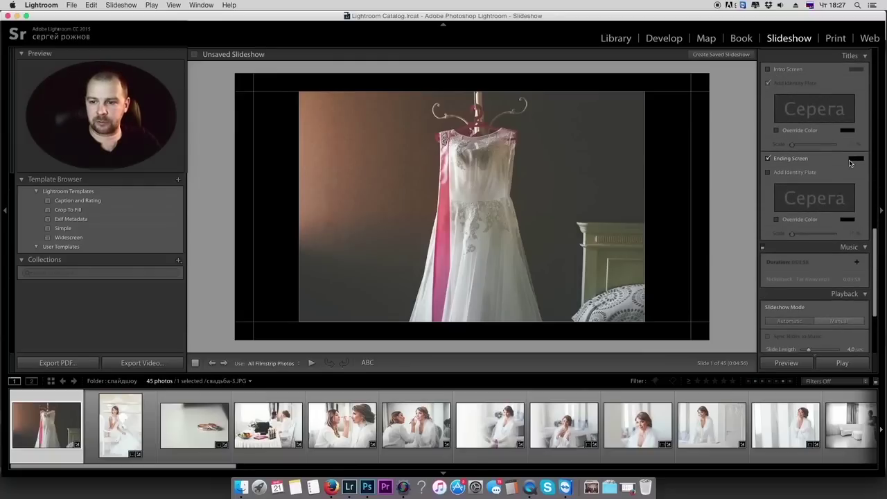
scroll(850, 162, "down", 2)
scroll(850, 162, "down", 3)
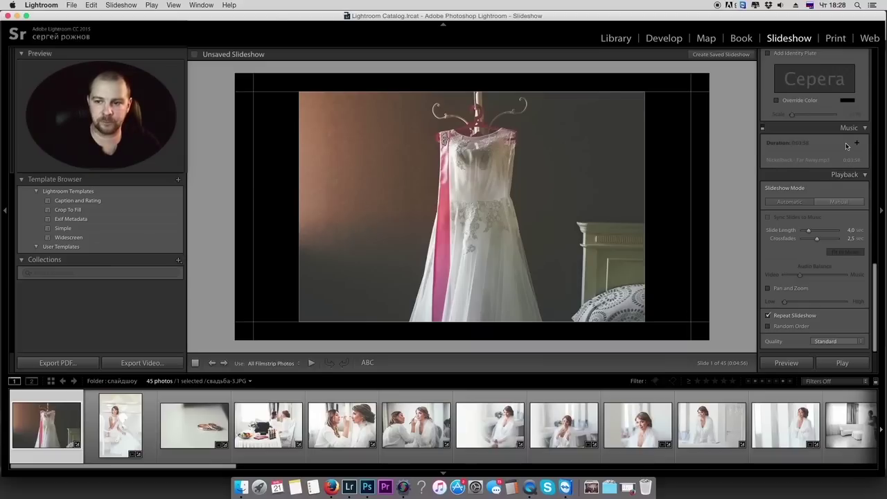
left_click(855, 143)
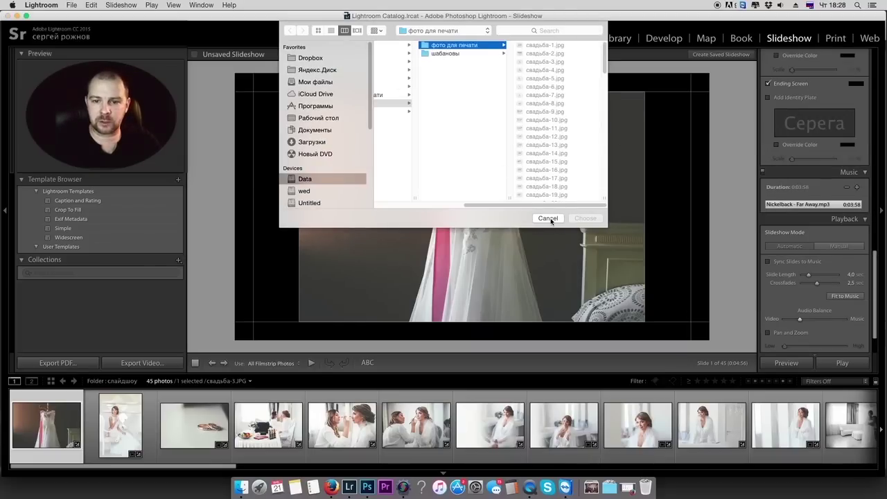
left_click(548, 219)
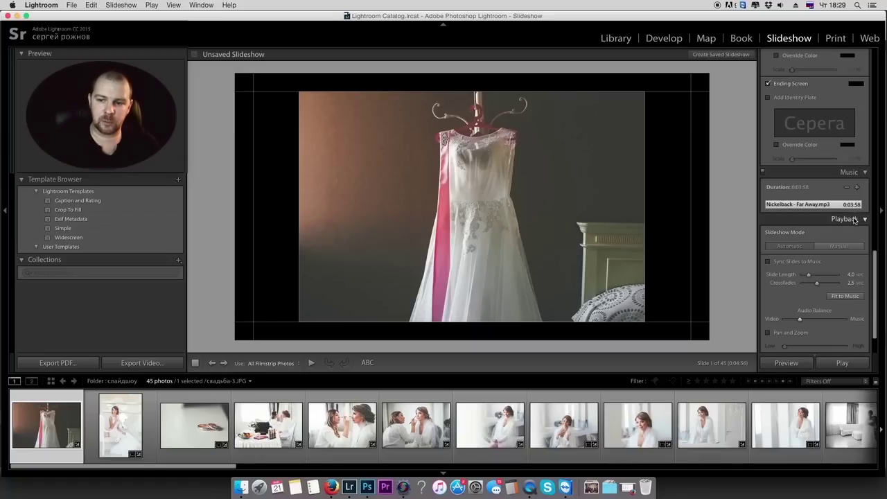
- Adjust Crossfades and use Fit to Music until slides and crossfades both read 2.6 sec
scroll(871, 281, "down", 2)
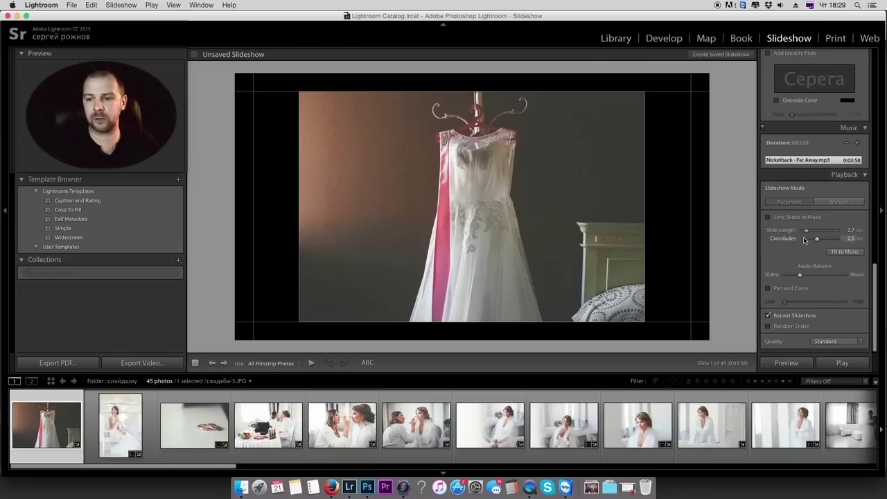
left_click_drag(816, 239, 814, 241)
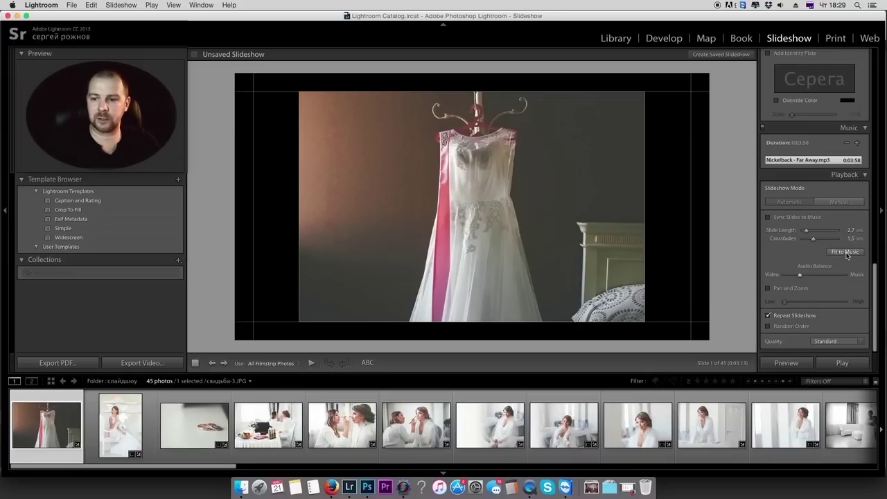
left_click(845, 253)
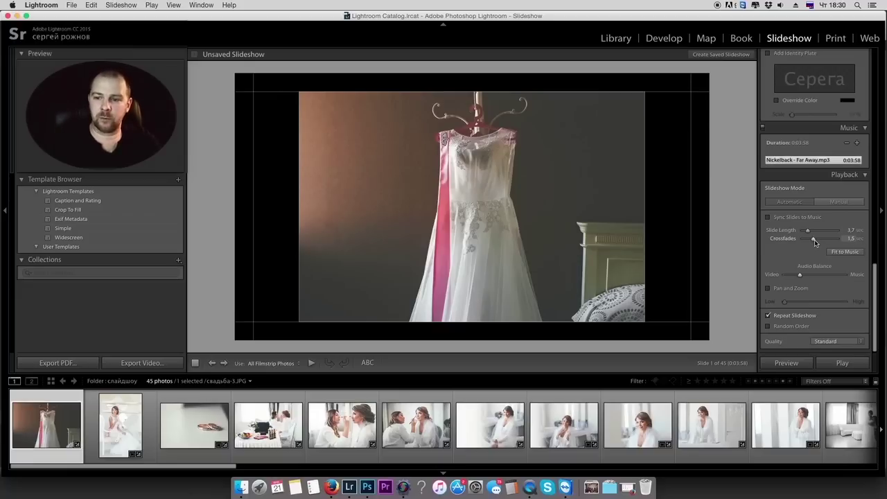
left_click_drag(815, 242, 816, 242)
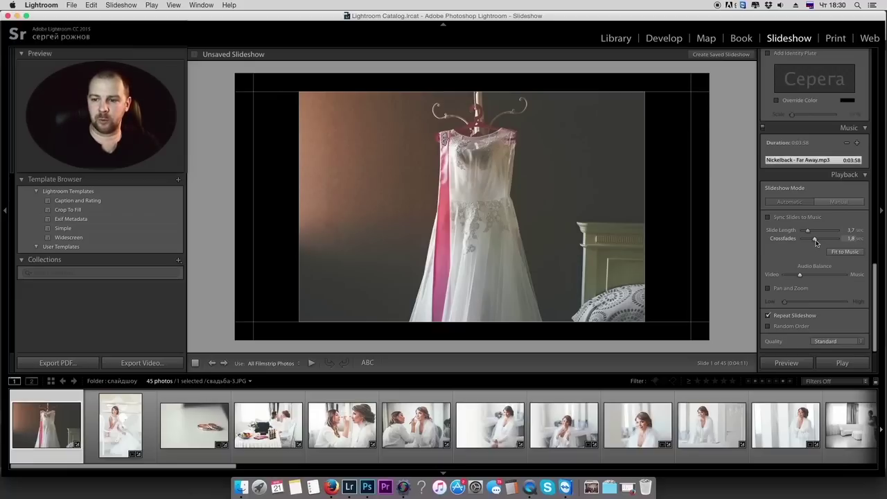
left_click(839, 251)
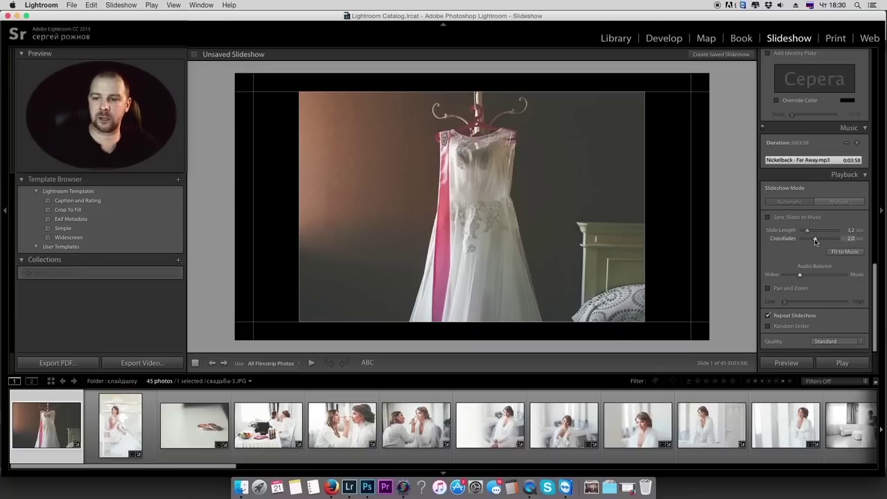
left_click_drag(816, 242, 818, 240)
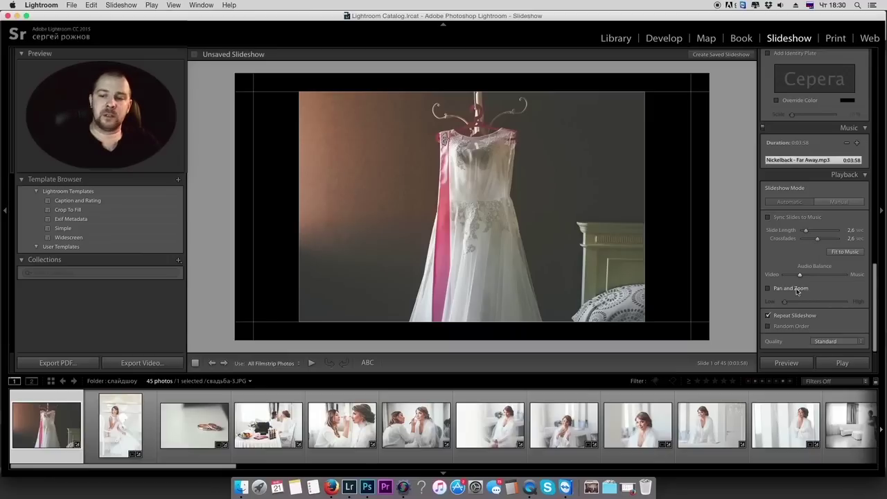
- Enable Pan and Zoom in Playback with its Low/High slider nudged just above Low
left_click(768, 288)
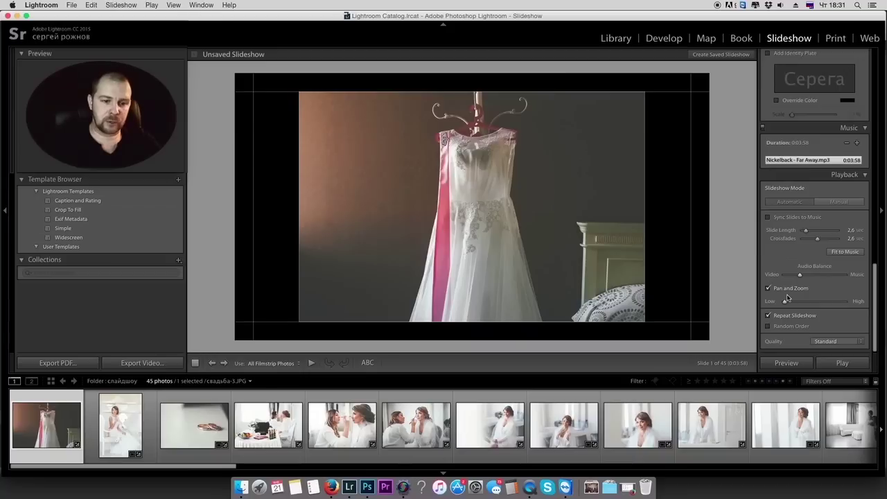
mouse_move(784, 302)
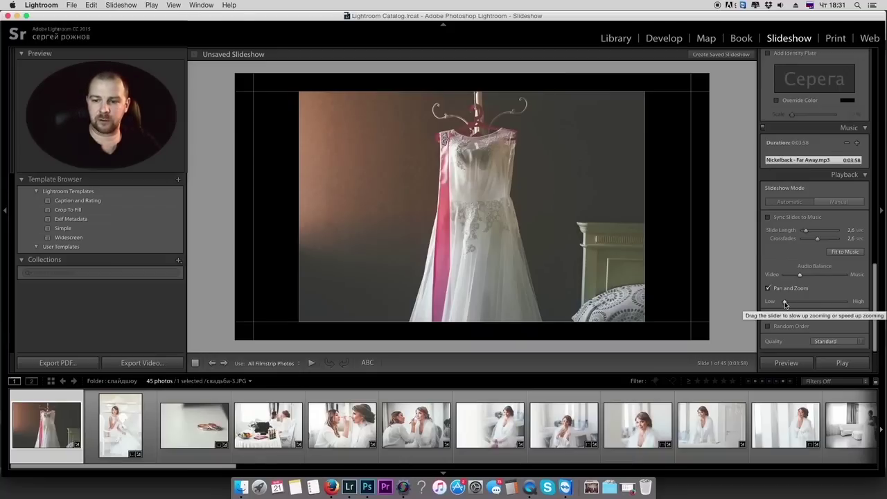
left_click_drag(783, 304, 790, 304)
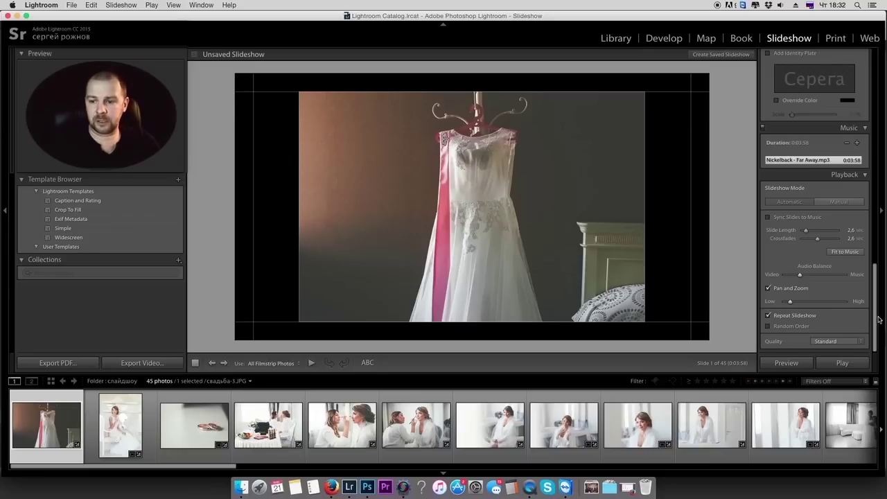
left_click_drag(878, 322, 877, 73)
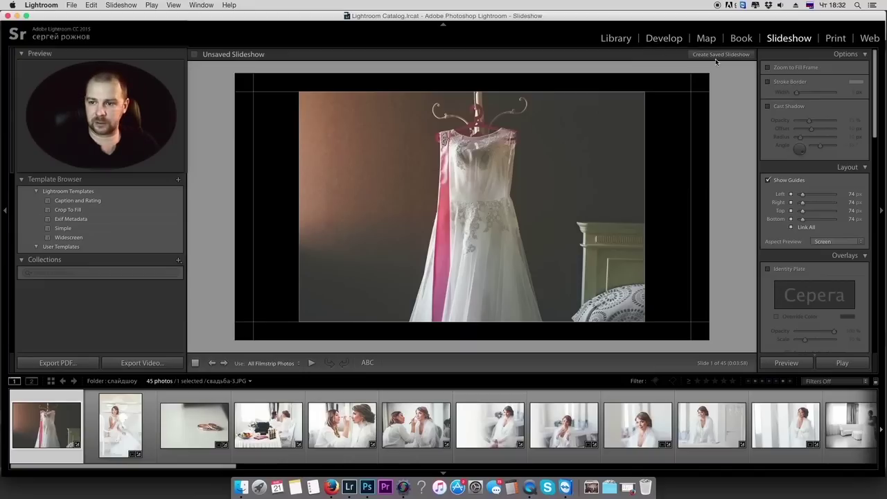
left_click_drag(874, 88, 875, 214)
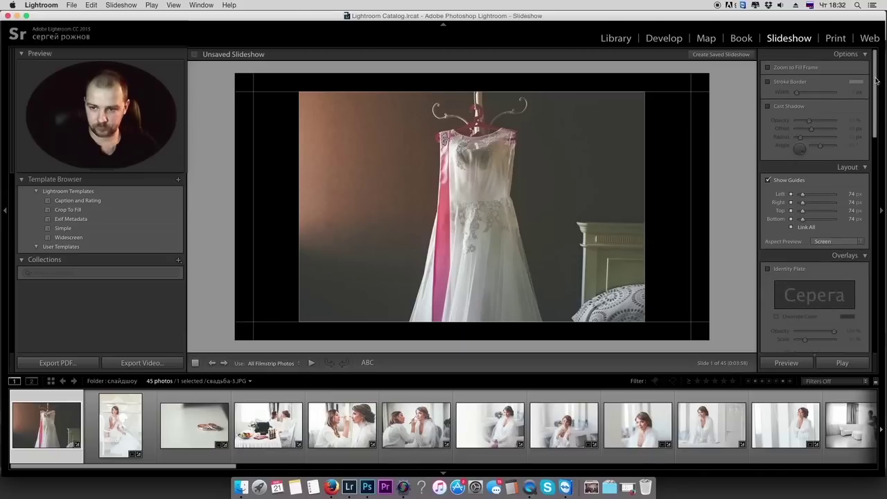
scroll(875, 214, "down", 5)
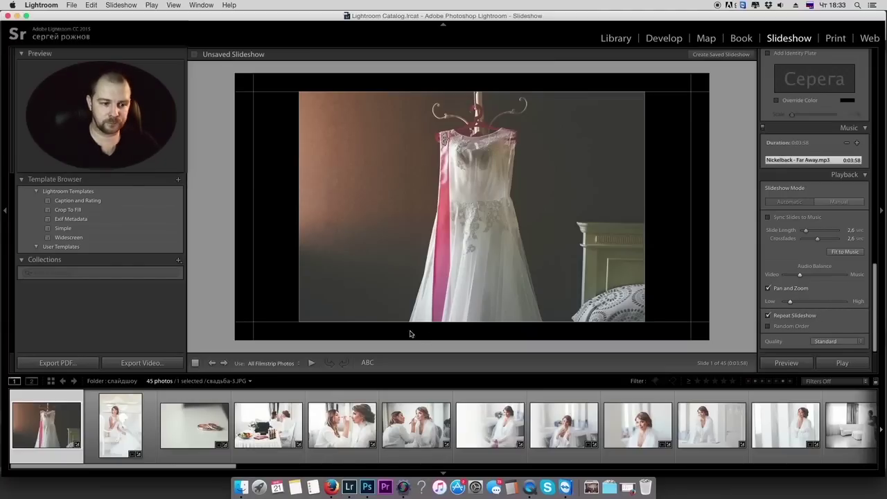
left_click(160, 364)
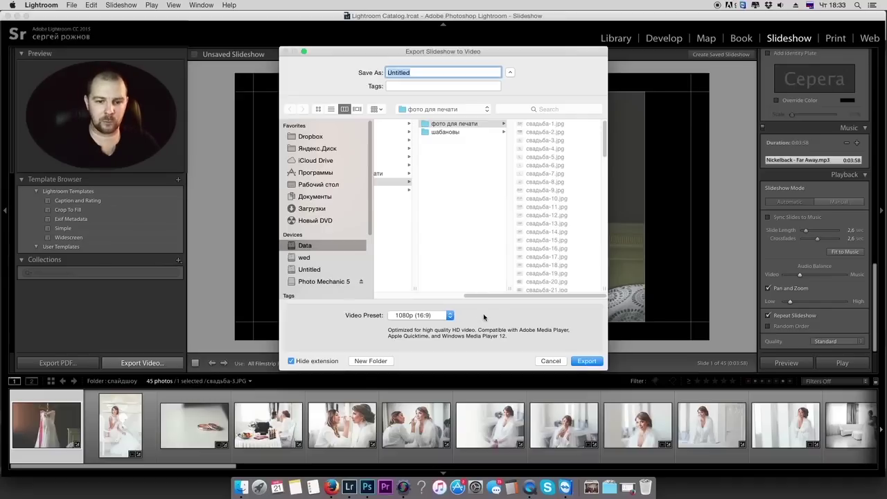
left_click(451, 316)
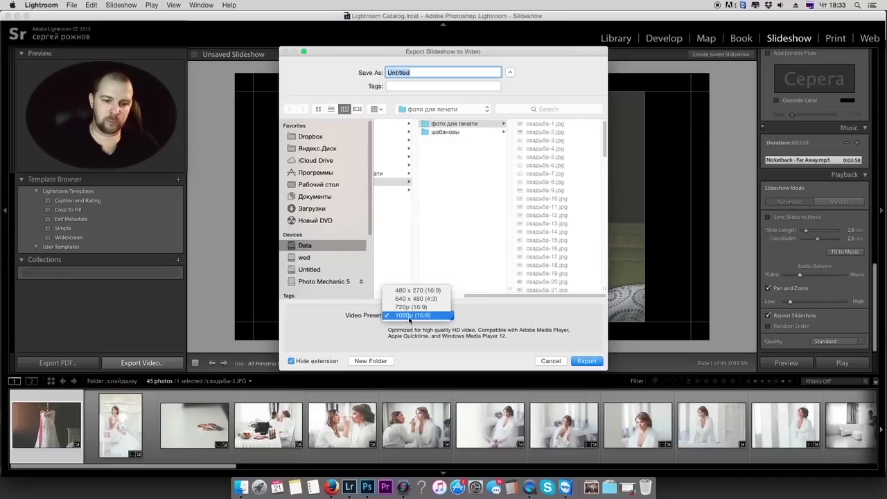
left_click(410, 317)
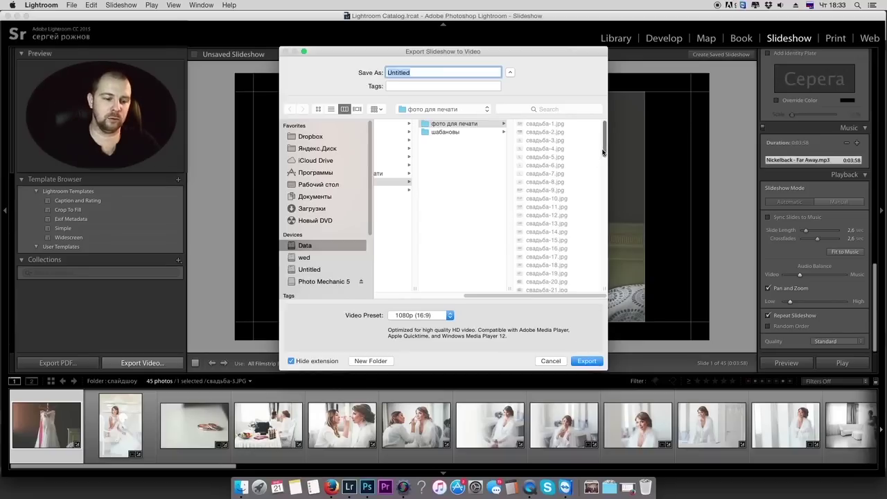
key("Escape")
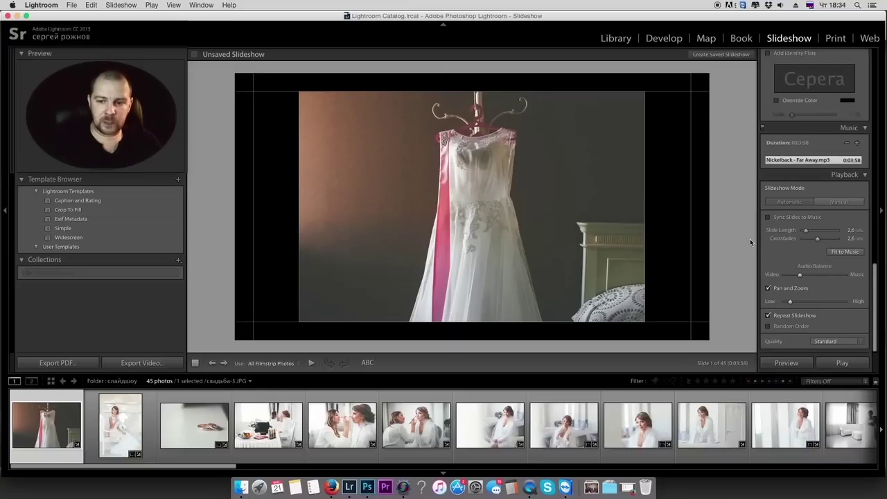
scroll(874, 308, "up", 1)
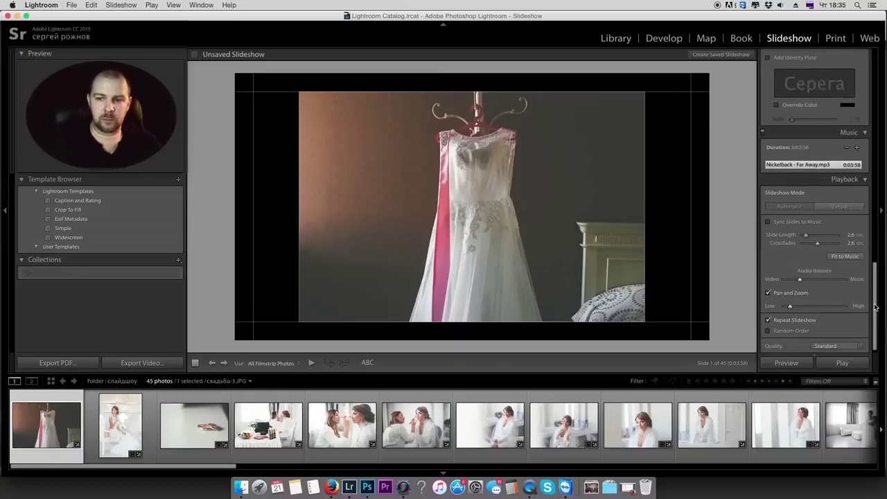
left_click_drag(874, 309, 877, 86)
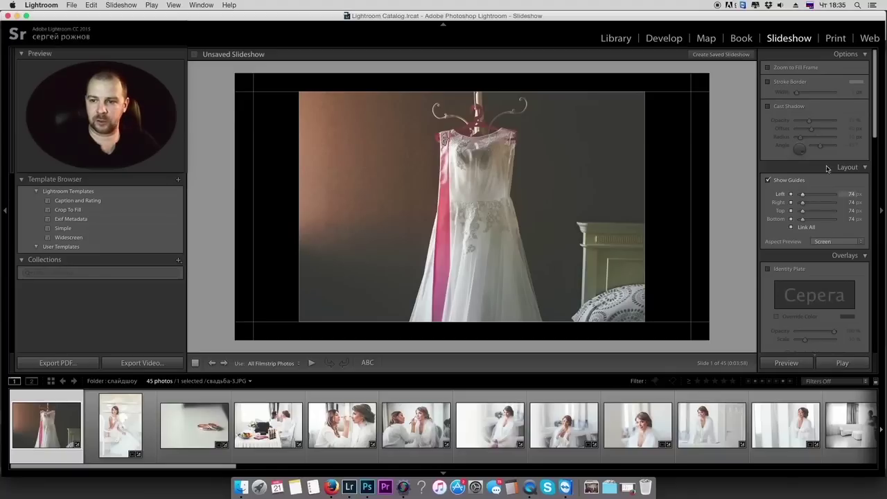
left_click_drag(874, 128, 884, 265)
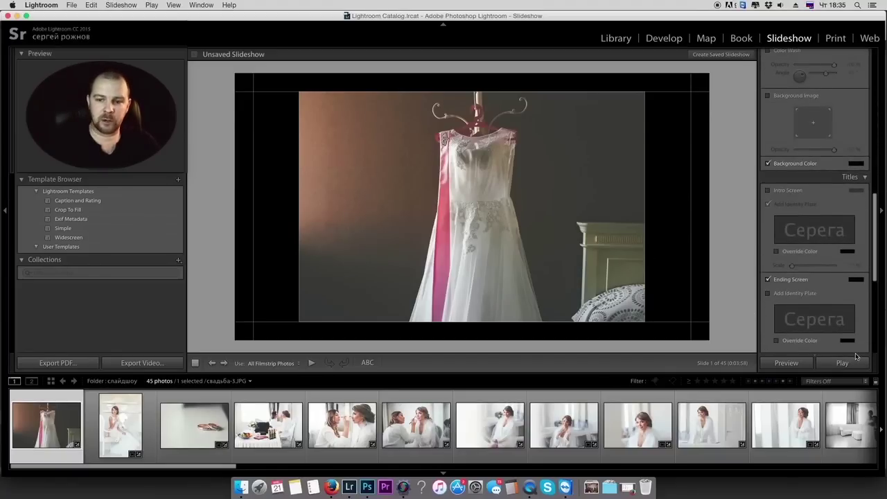
left_click_drag(876, 257, 878, 341)
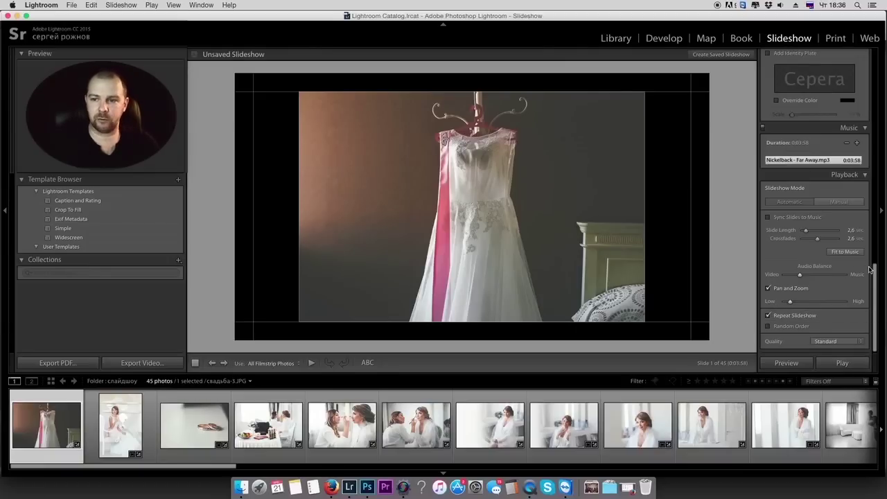
- Advance the preview to slide 2 of 45, the bride seated in a white chair
key("Right")
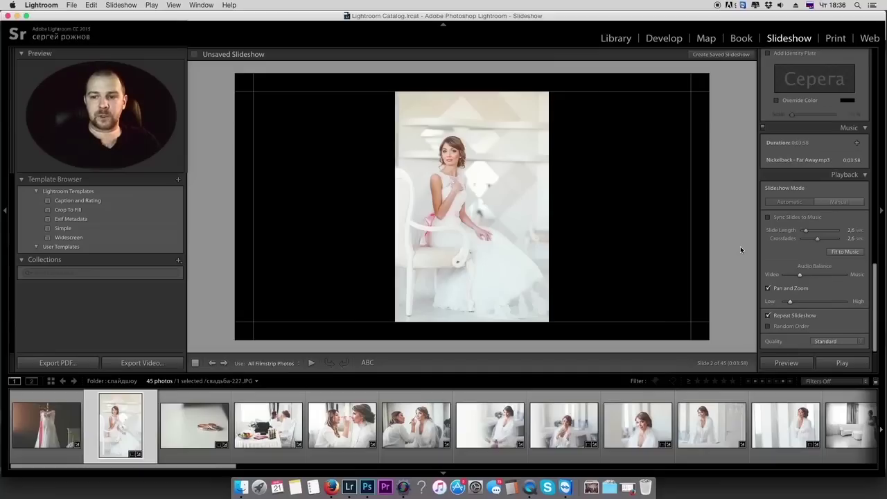